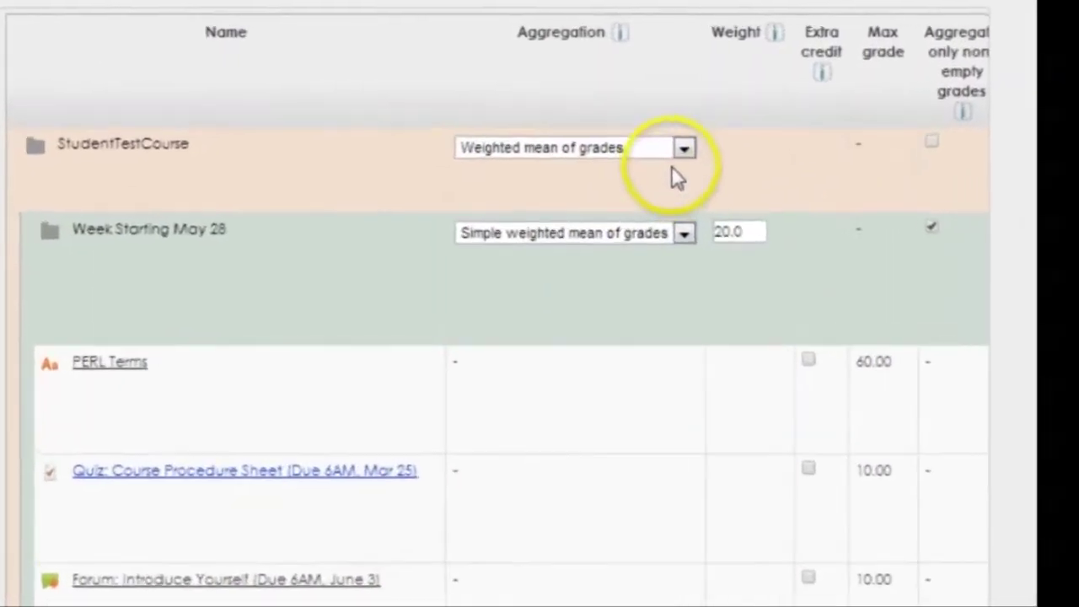
Change Week Starting May 28's aggregation from Simple weighted mean of grades to Sum of grades.
click(672, 123)
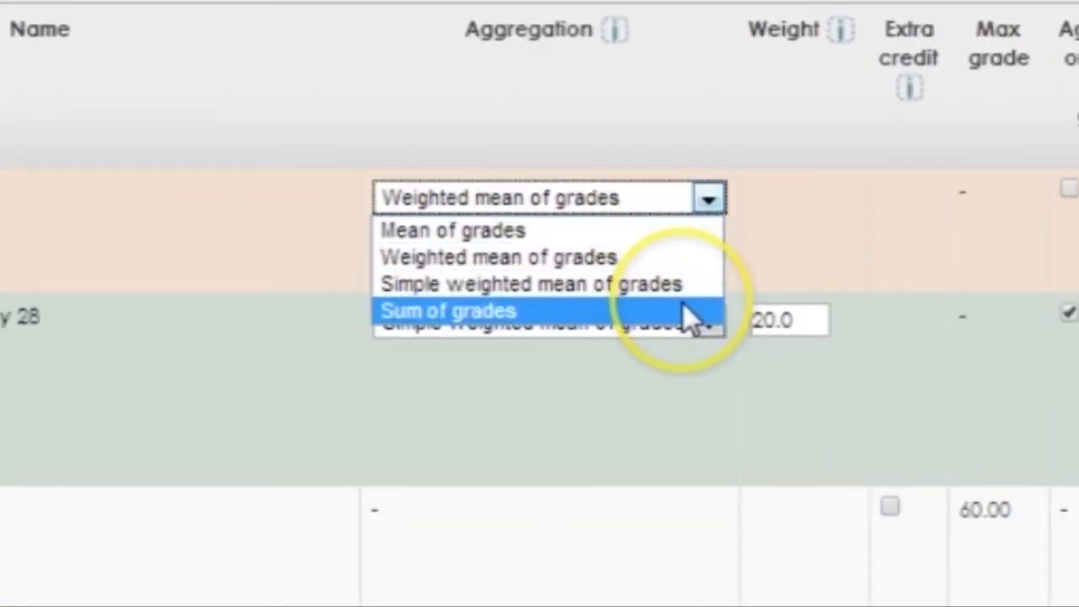
click(759, 270)
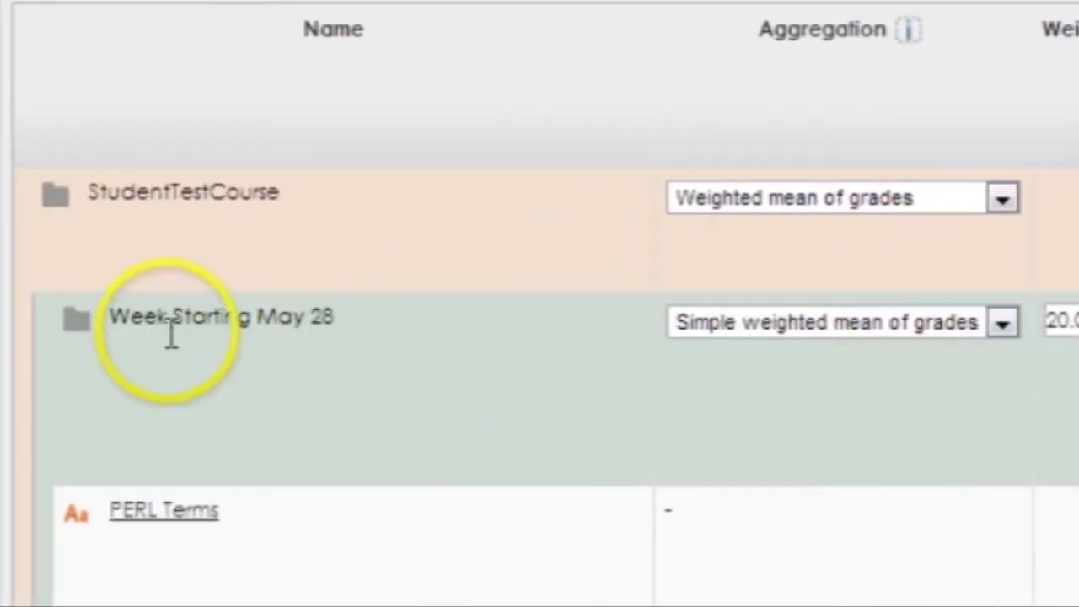
click(1003, 322)
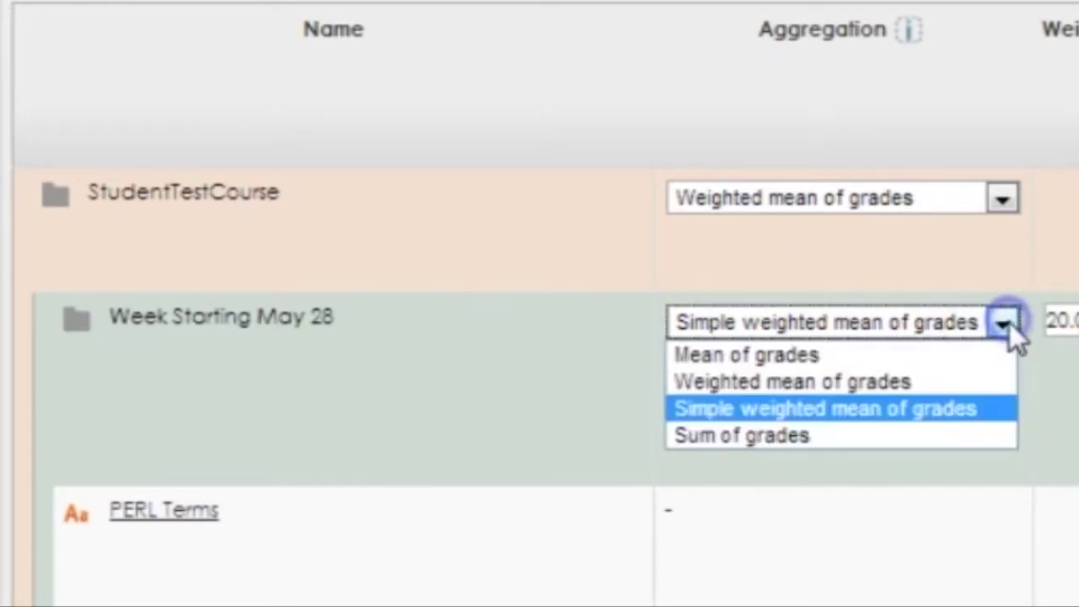
click(808, 434)
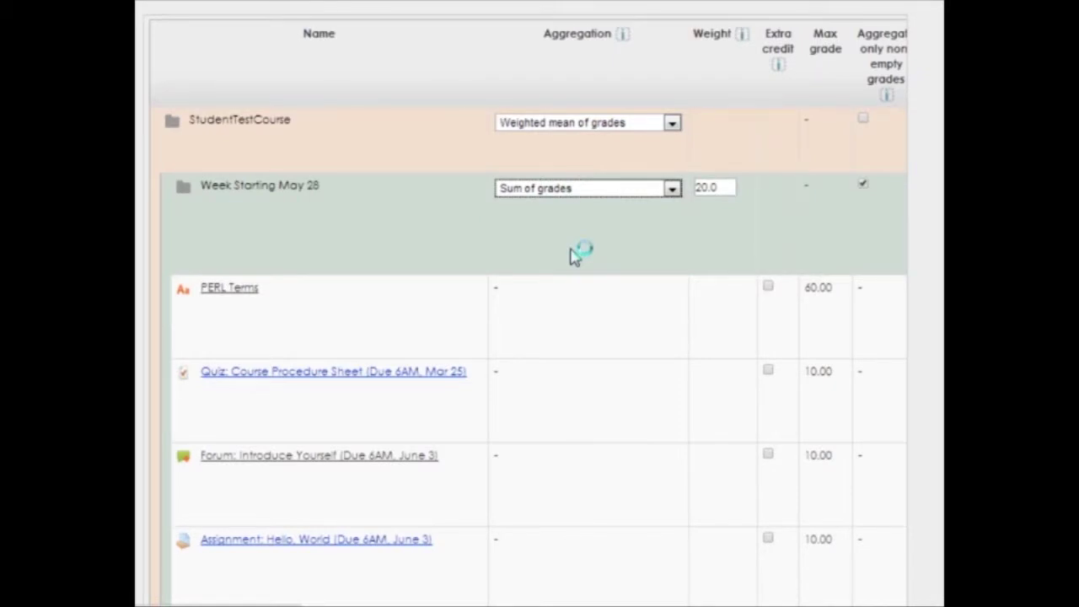
scroll(570, 257, down, 3)
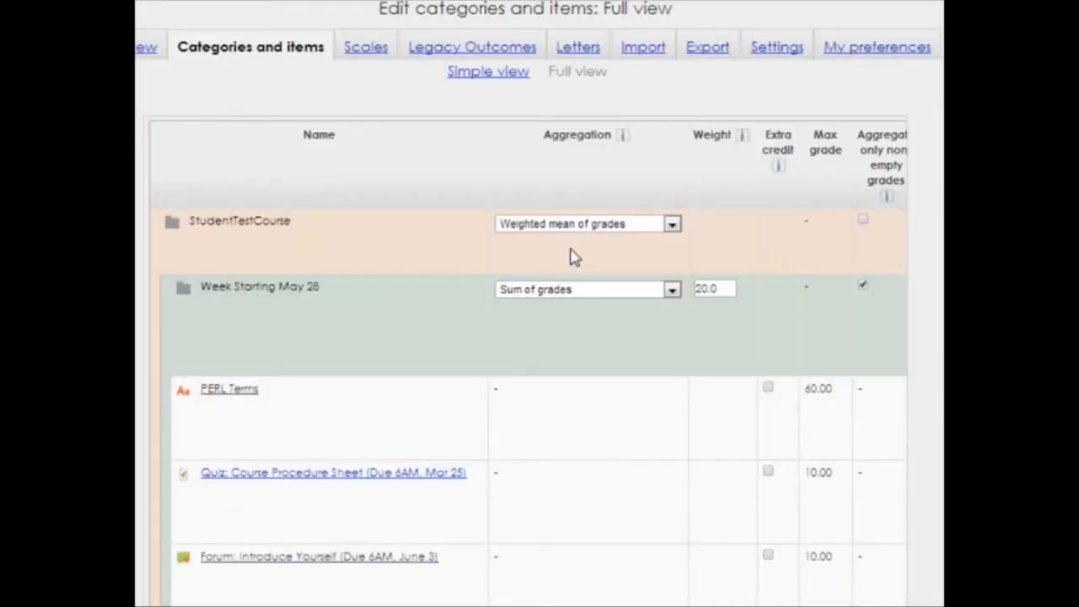
scroll(569, 257, down, 2)
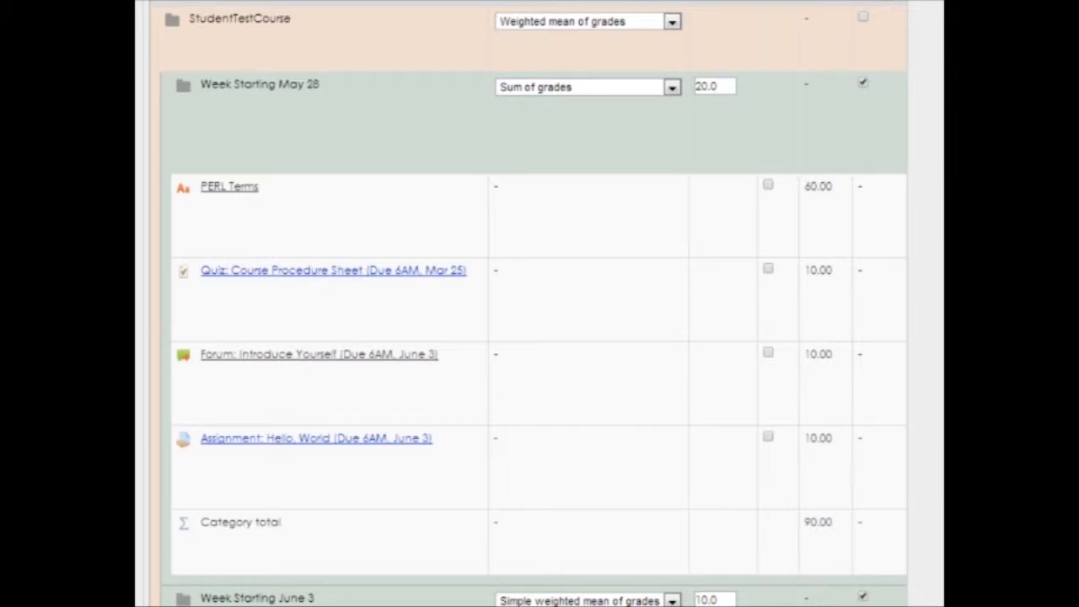
scroll(539, 304, down, 8)
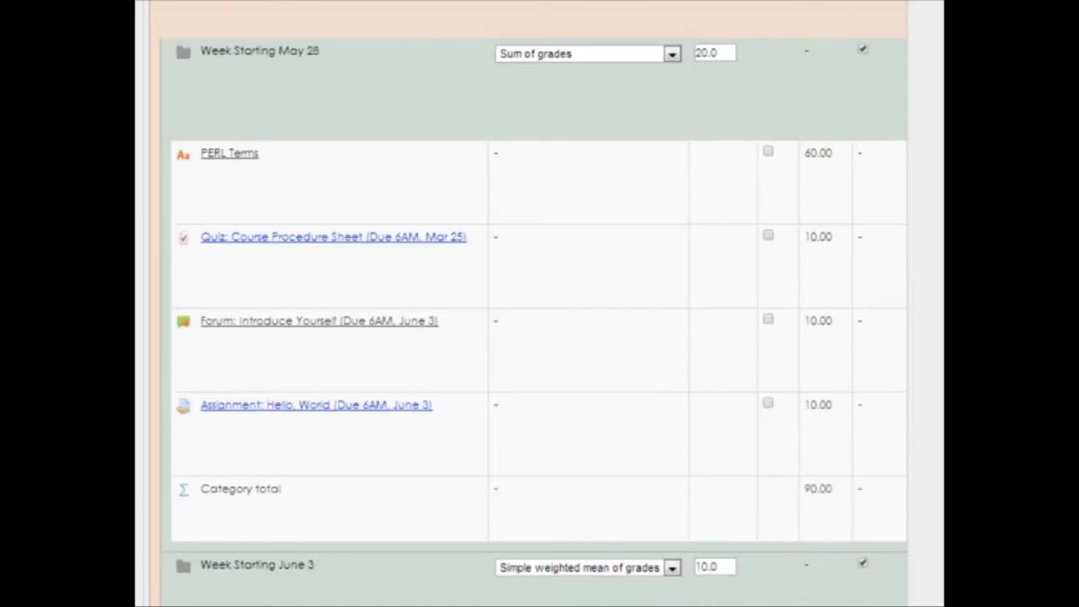
scroll(539, 303, down, 15)
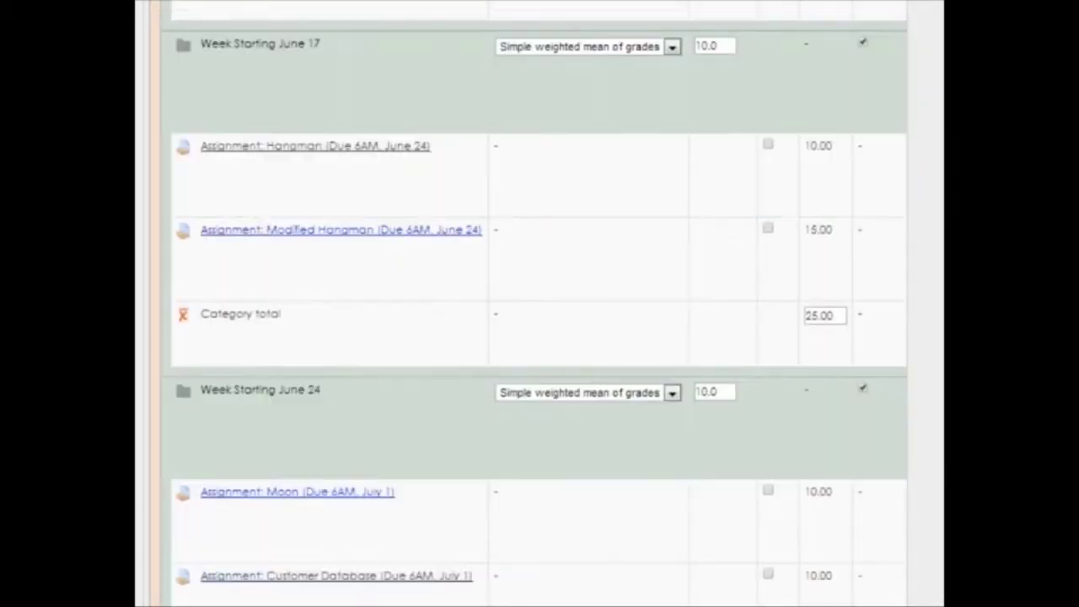
scroll(540, 304, down, 9)
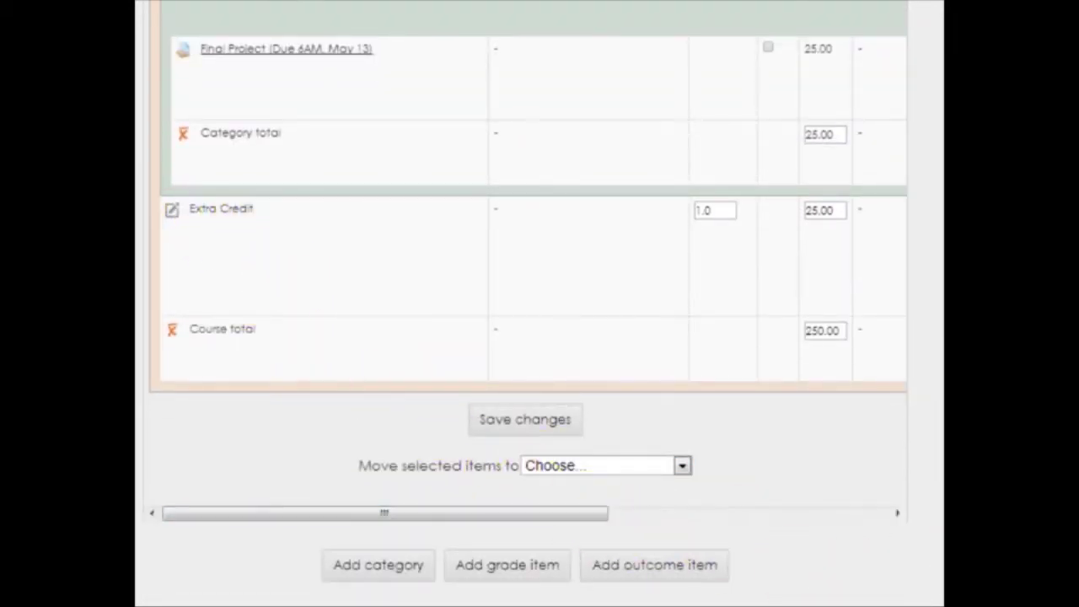
scroll(539, 303, up, 15)
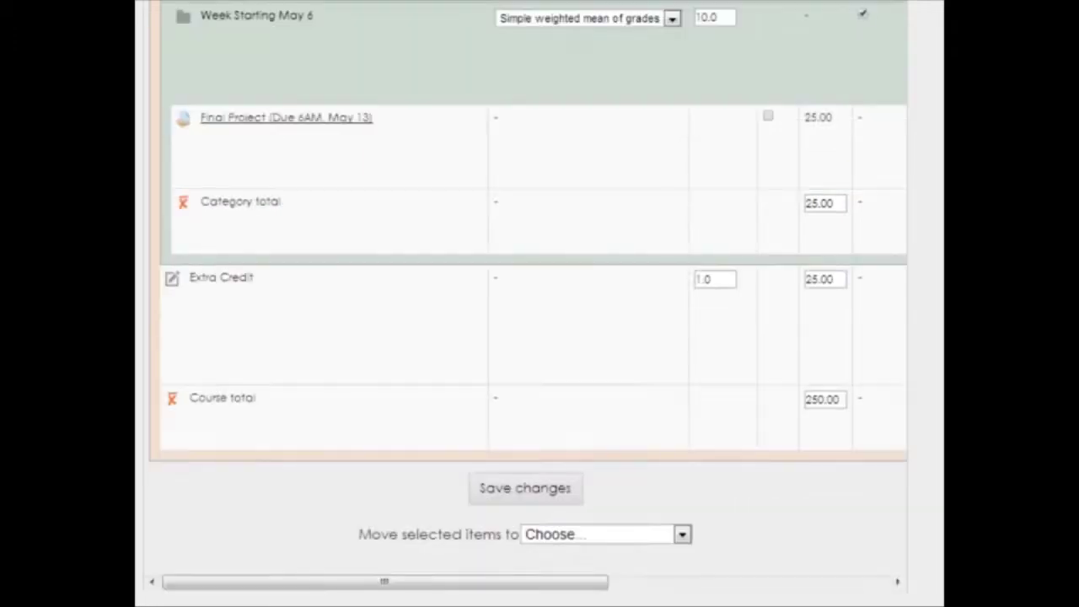
scroll(733, 180, up, 15)
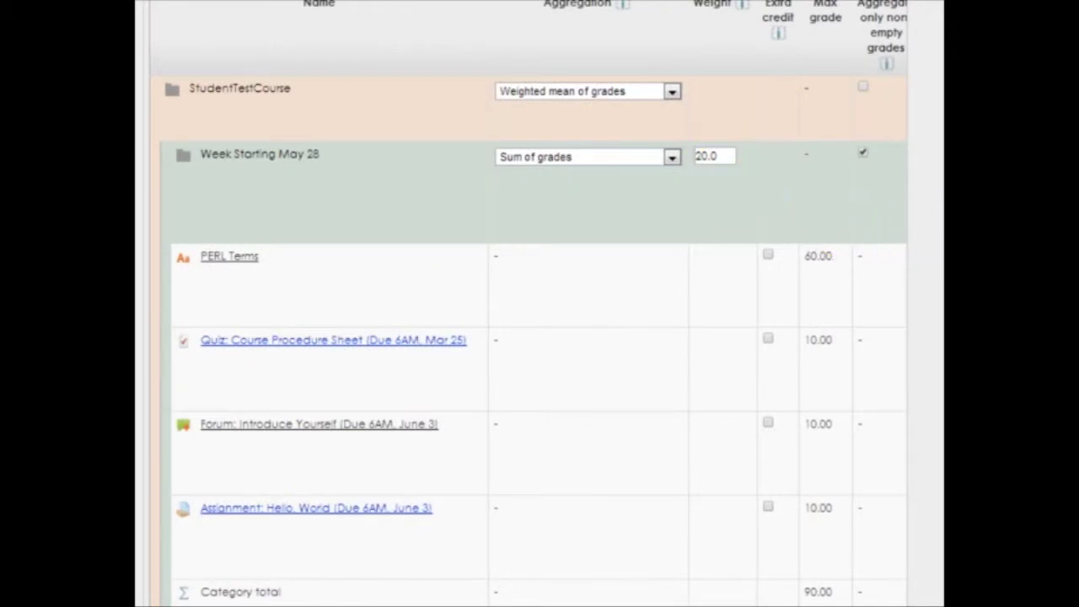
scroll(539, 303, down, 4)
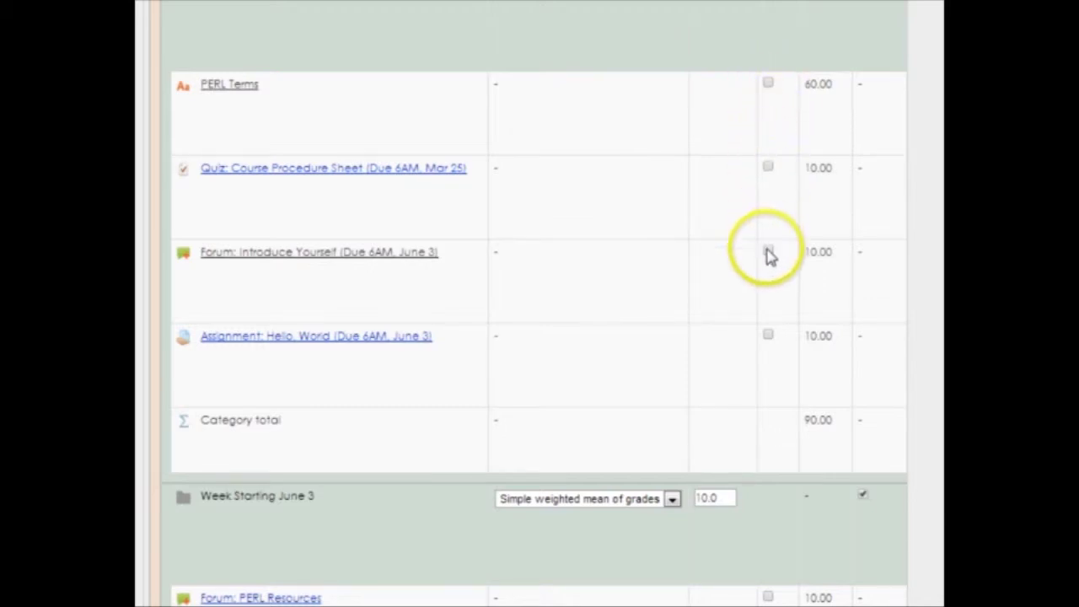
Tick Extra credit for Quiz: Course Procedure Sheet and Forum: Introduce Yourself.
click(769, 169)
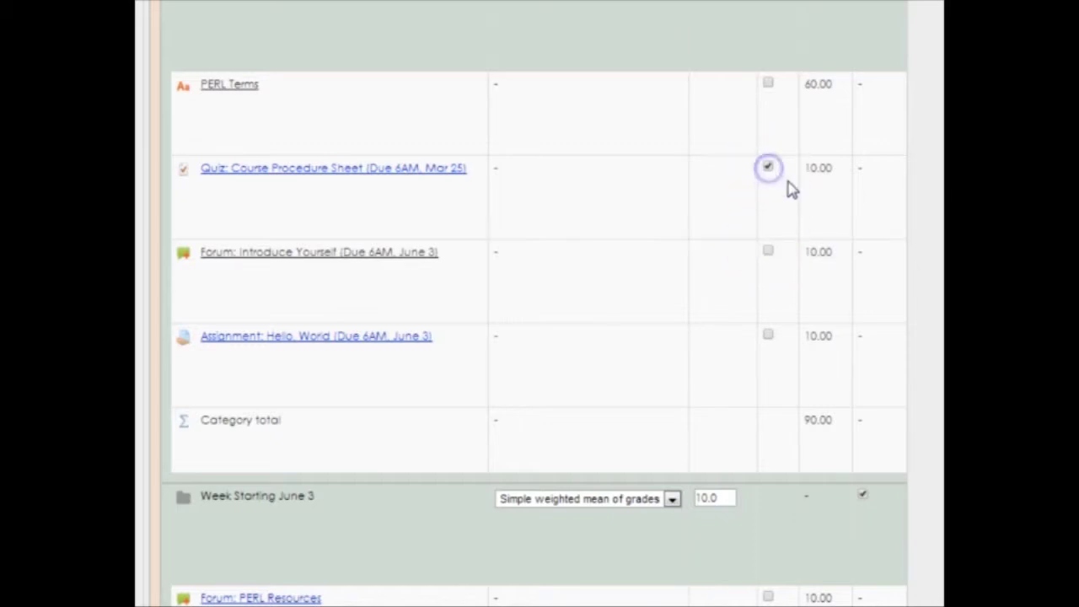
click(768, 252)
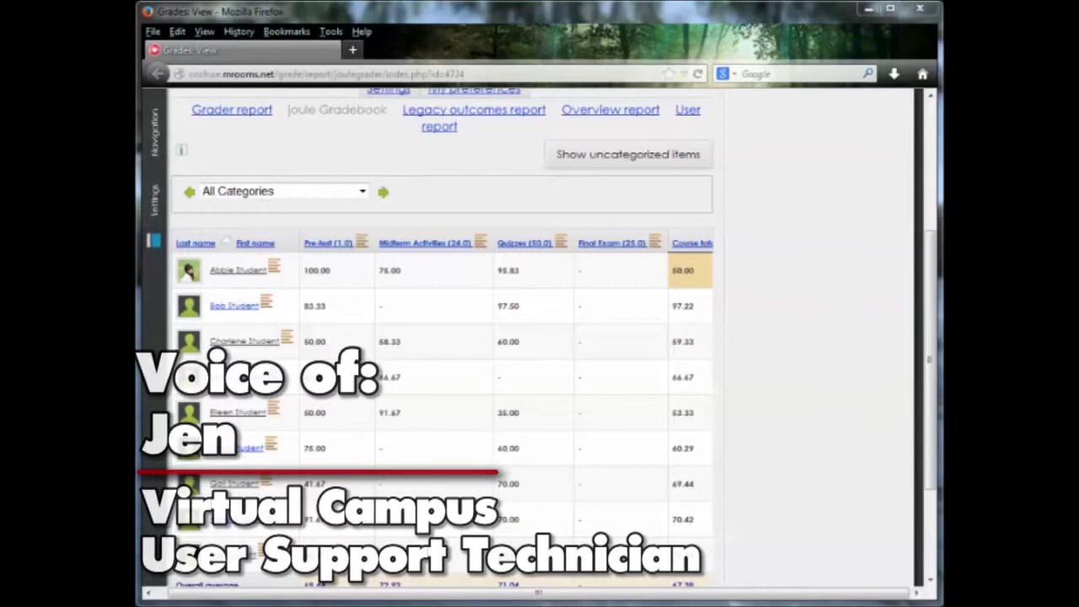
scroll(539, 337, down, 1)
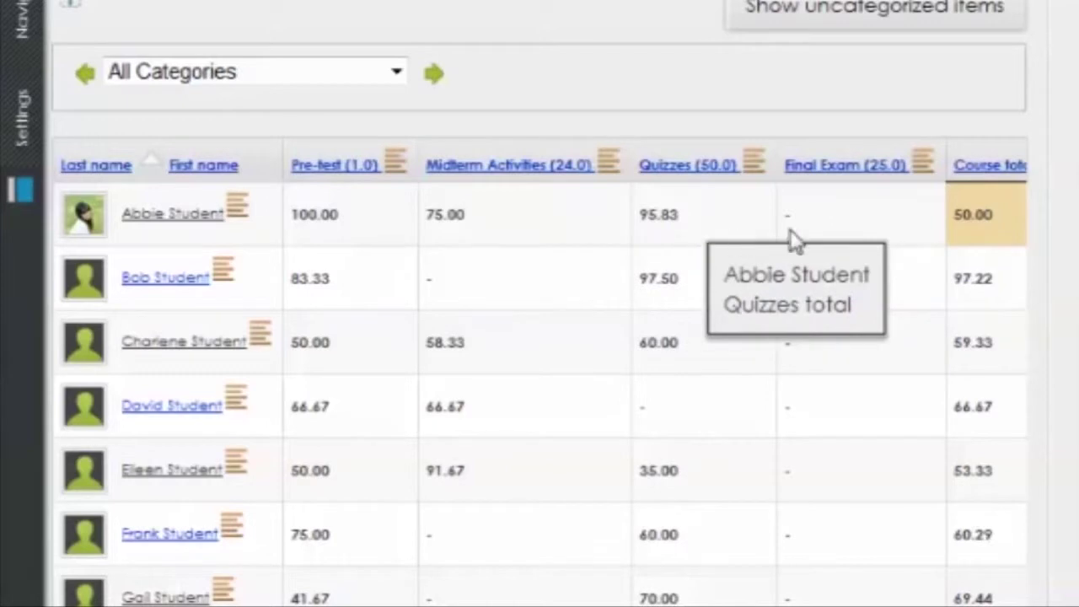
scroll(1037, 239, up, 2)
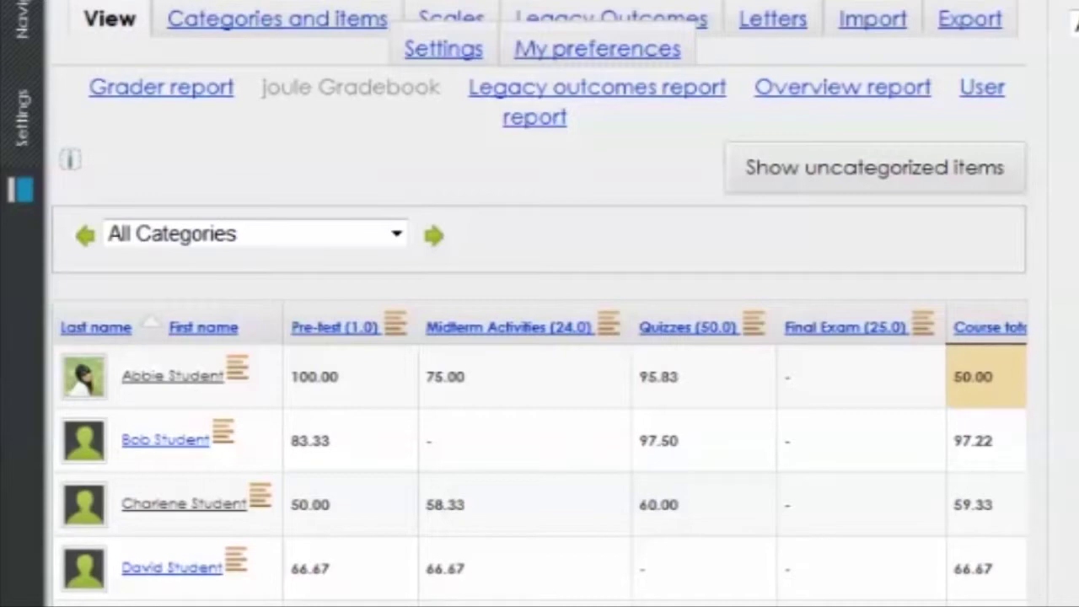
Show the Grader report in editing mode, scrolled to the student rows and course totals.
click(163, 89)
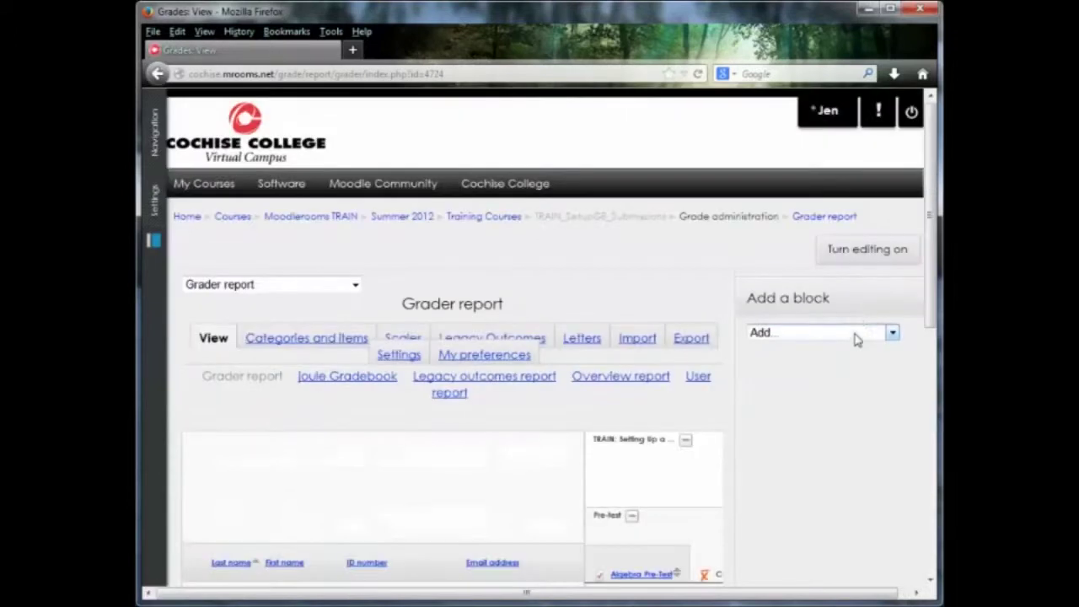
click(868, 253)
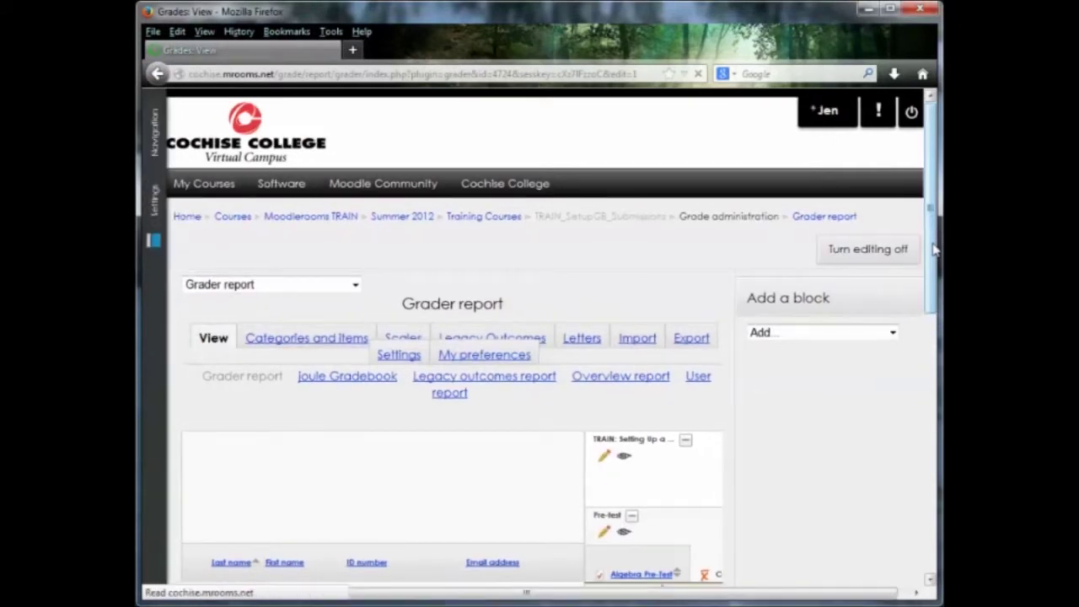
drag(934, 248, 907, 429)
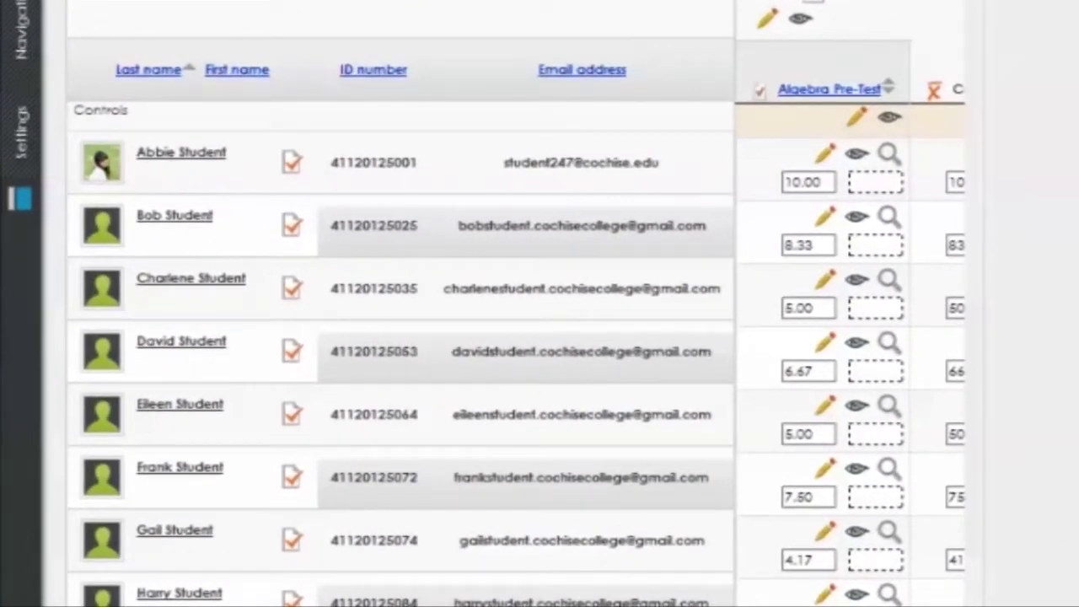
scroll(850, 337, right, 10)
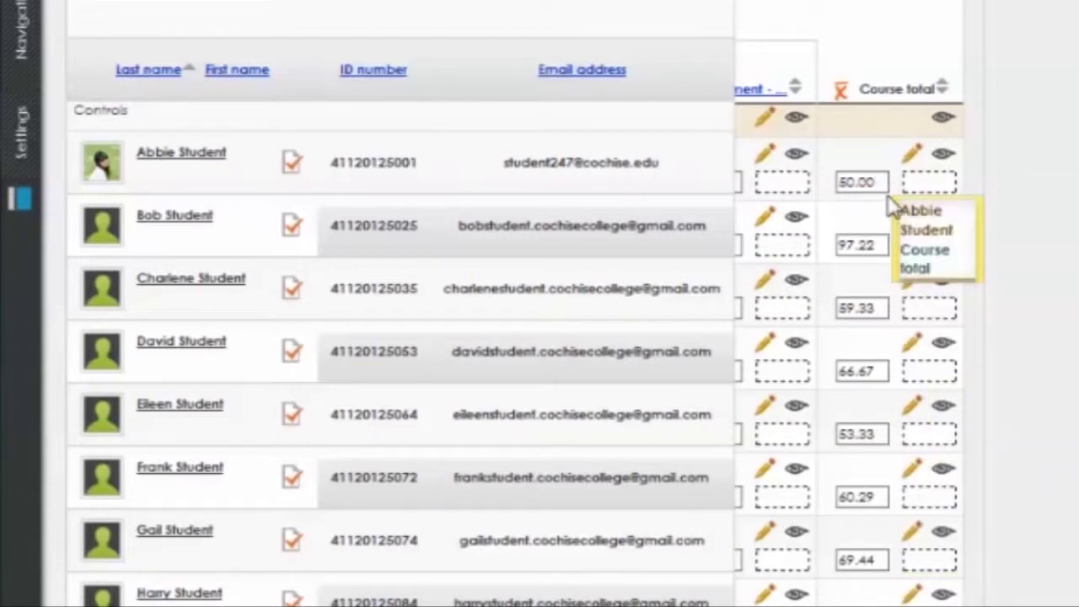
Clear the Overridden flag on the first student's course total and save, so it recalculates to 89.22.
click(915, 157)
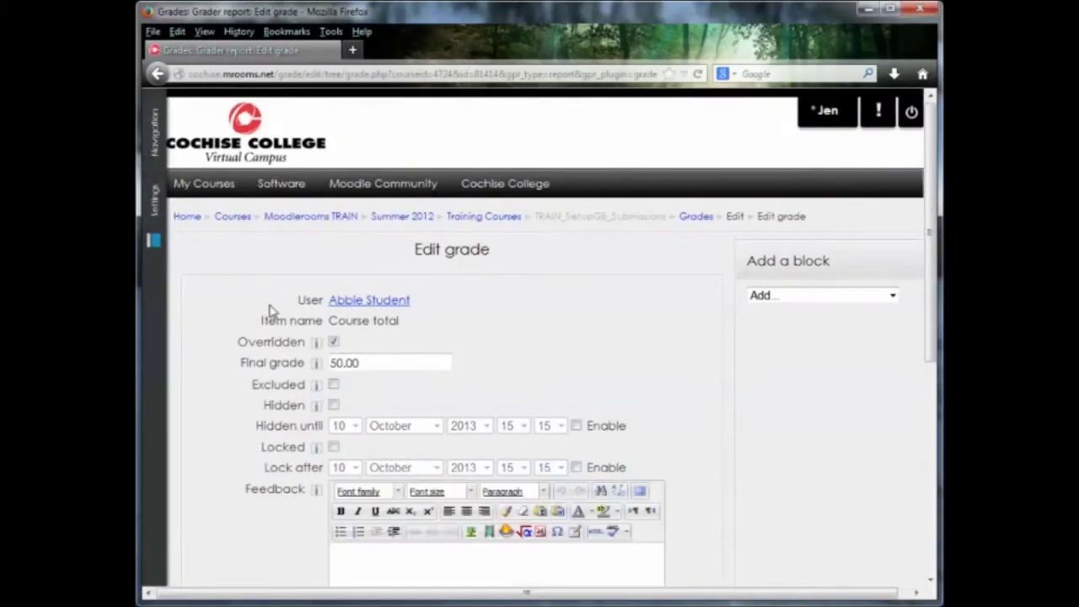
click(334, 342)
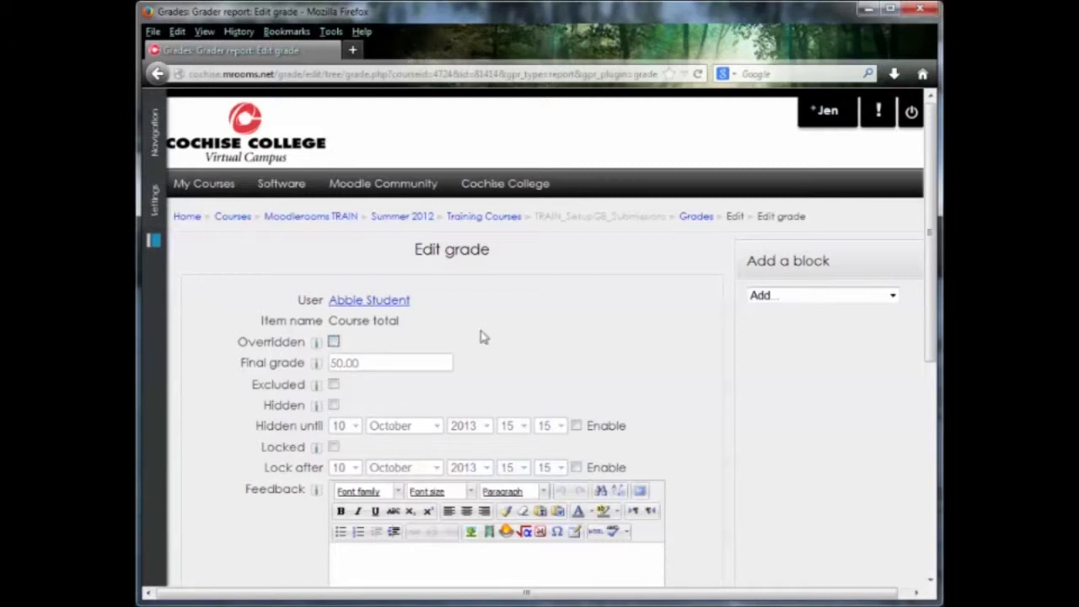
scroll(549, 331, down, 5)
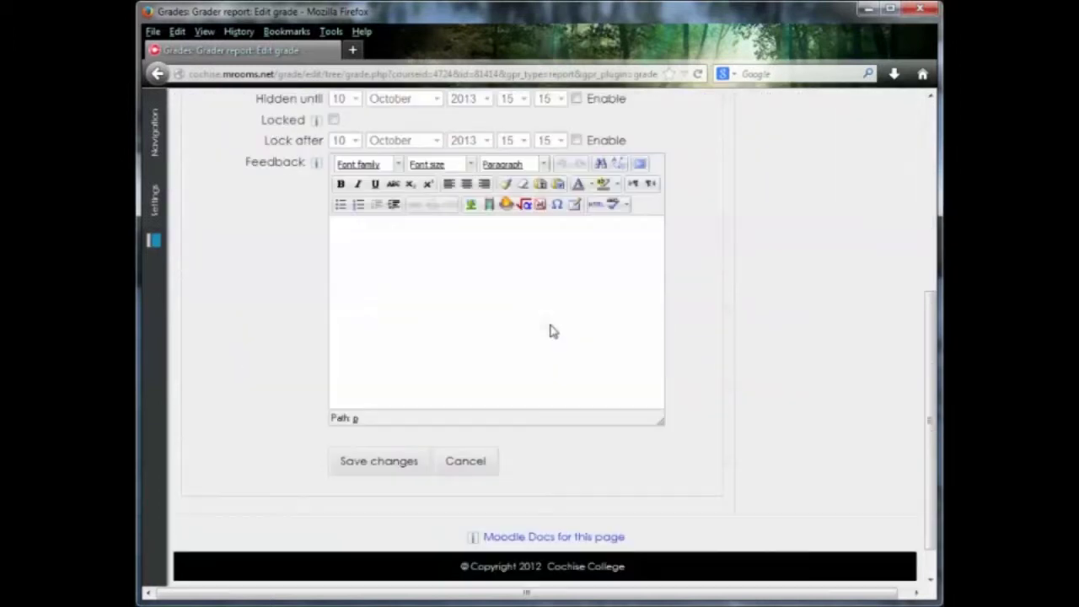
click(369, 430)
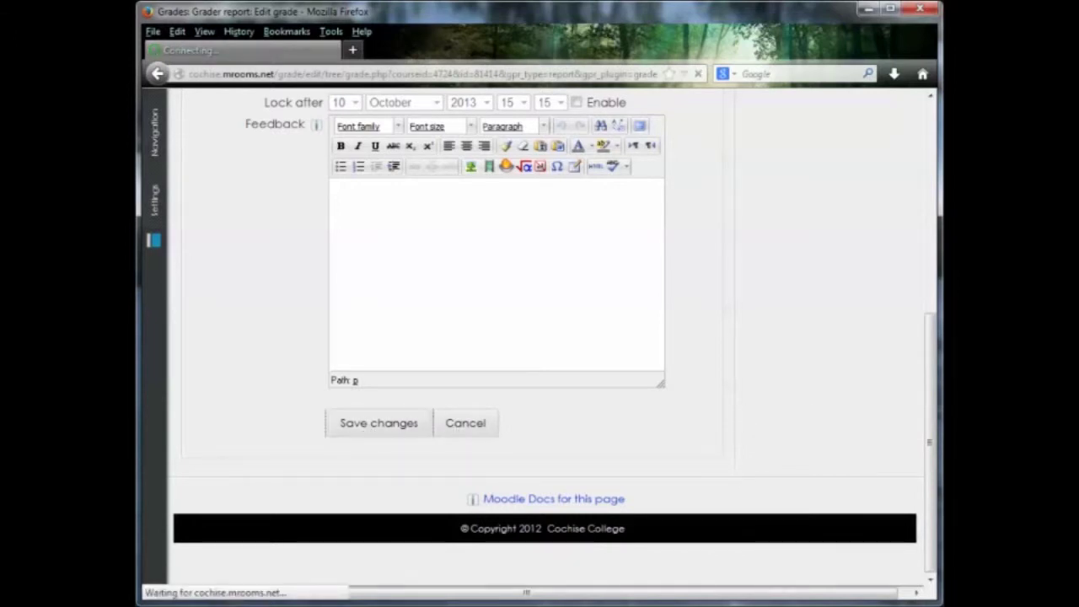
scroll(843, 422, down, 5)
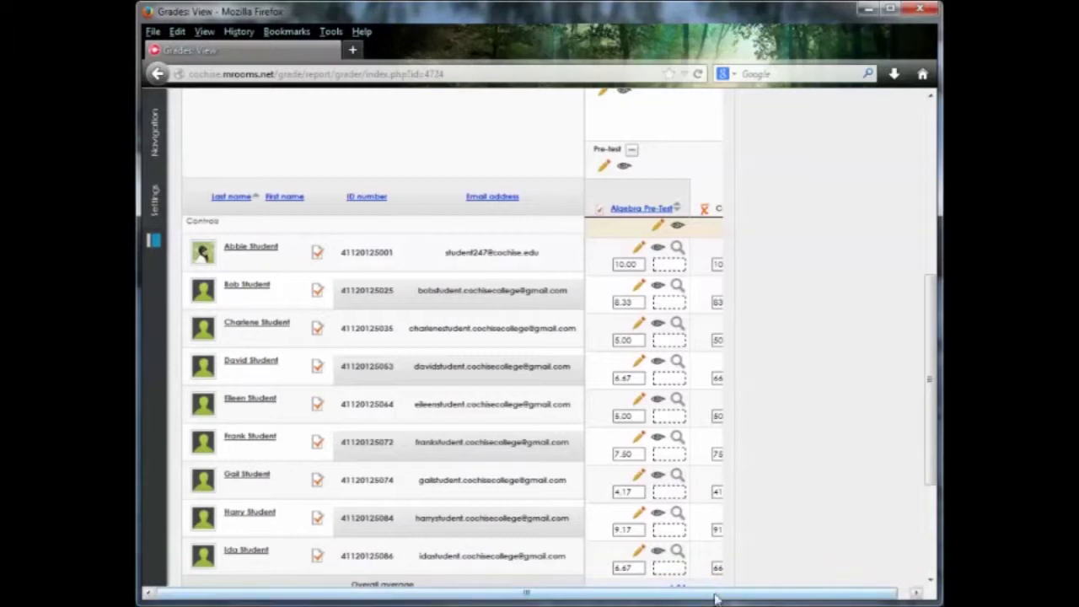
scroll(927, 405, down, 2)
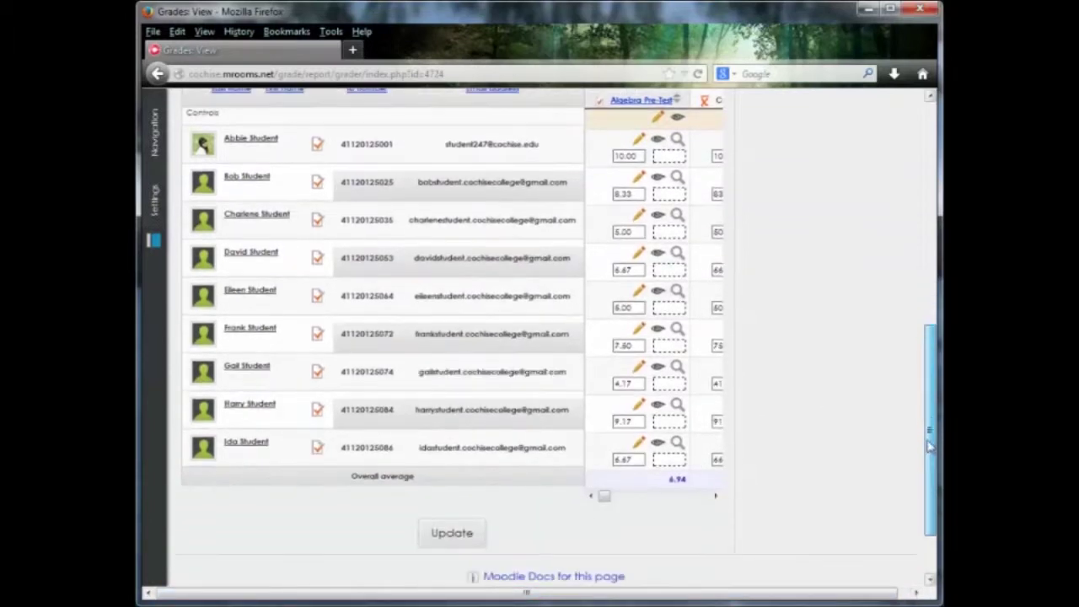
drag(604, 497, 713, 496)
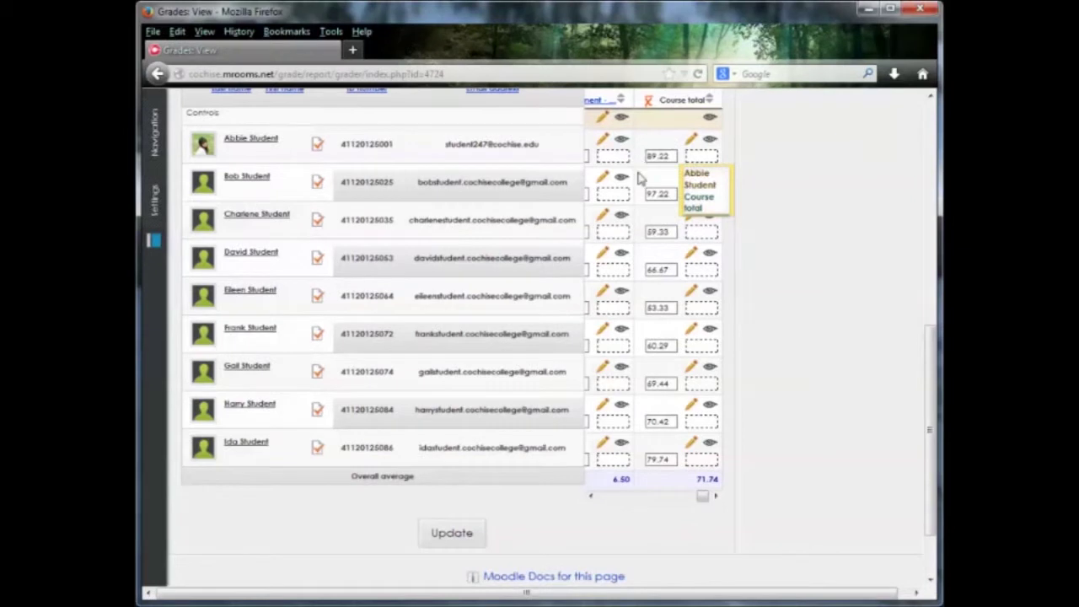
drag(931, 413, 934, 185)
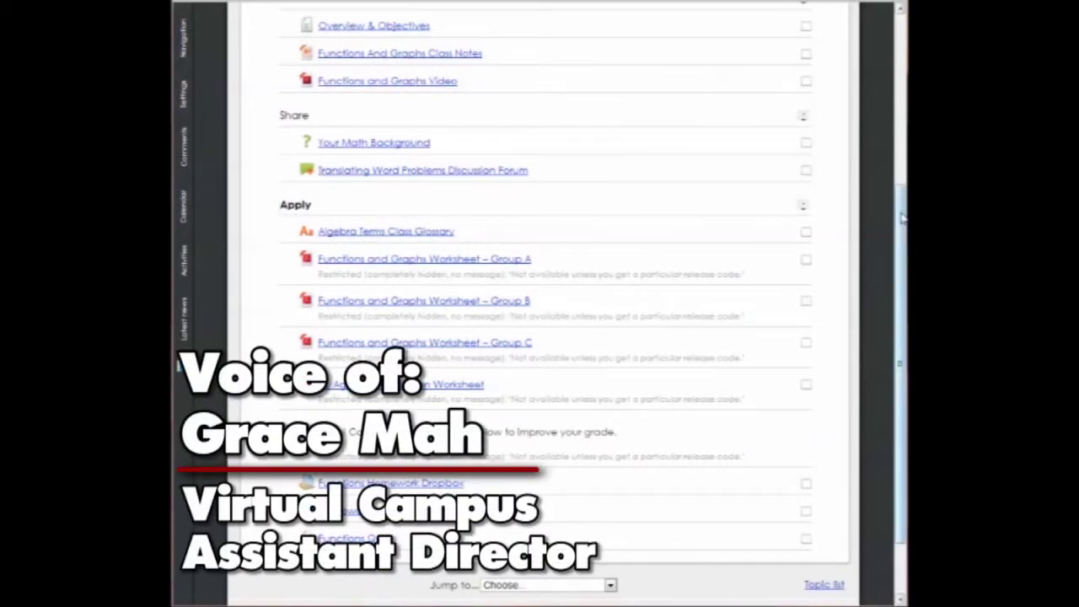
drag(902, 217, 901, 283)
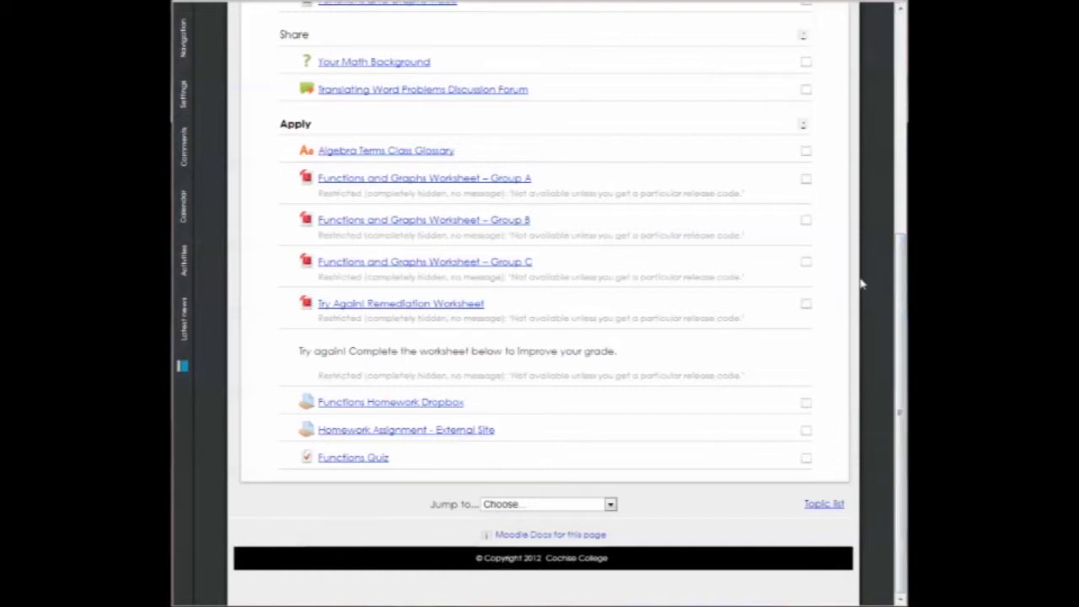
click(435, 410)
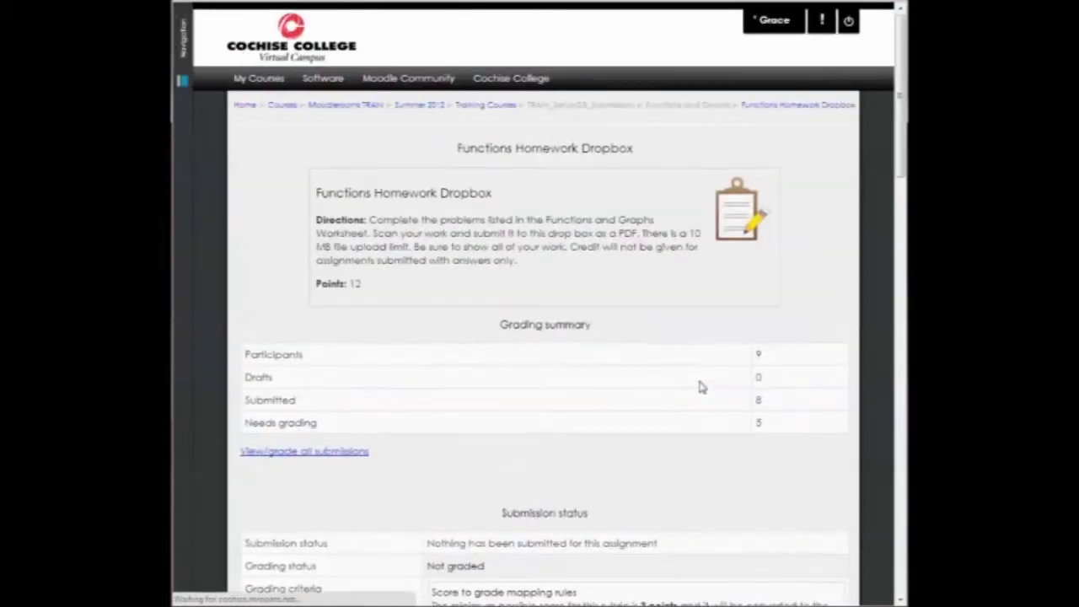
scroll(705, 384, down, 1)
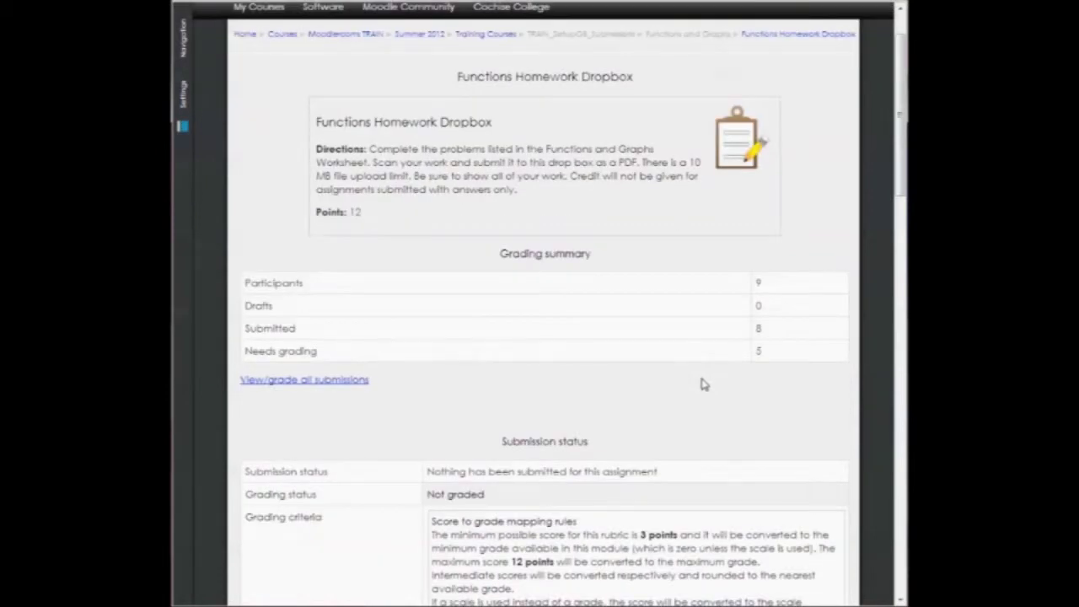
scroll(704, 383, down, 1)
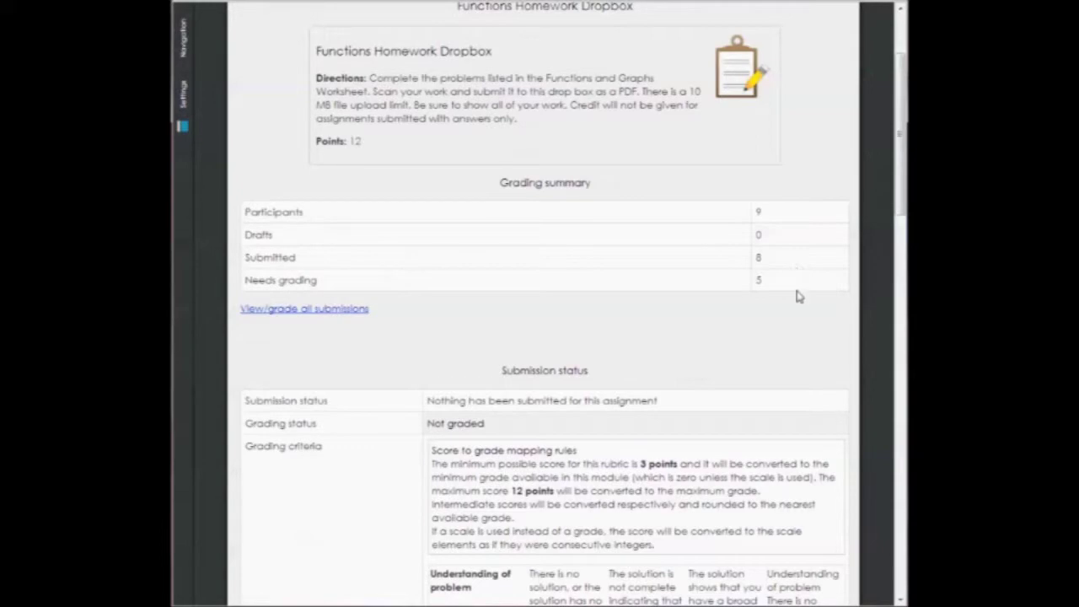
drag(901, 206, 901, 287)
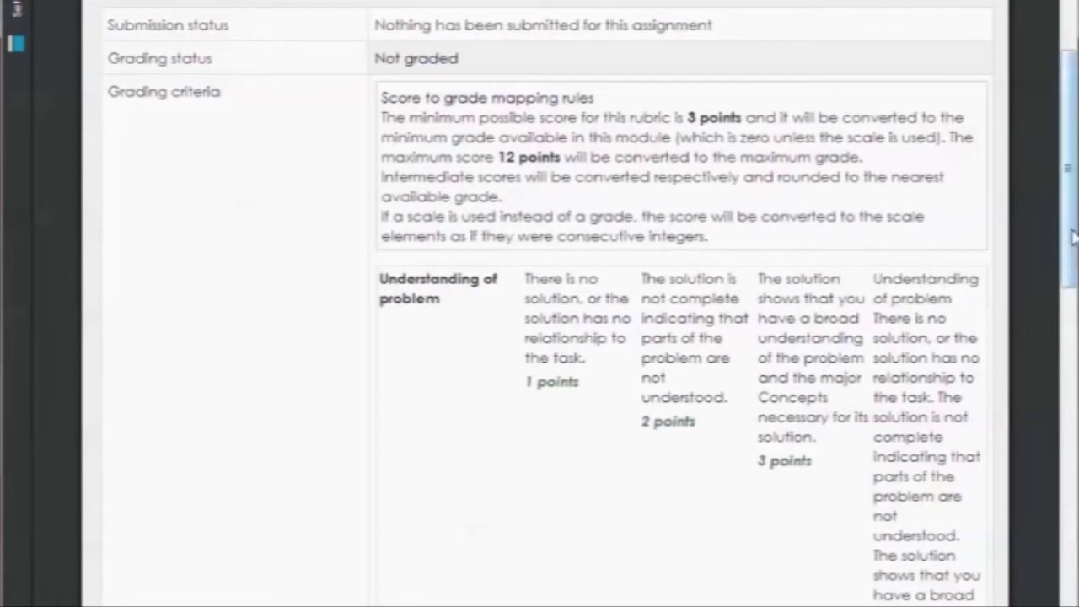
drag(1071, 233, 1072, 270)
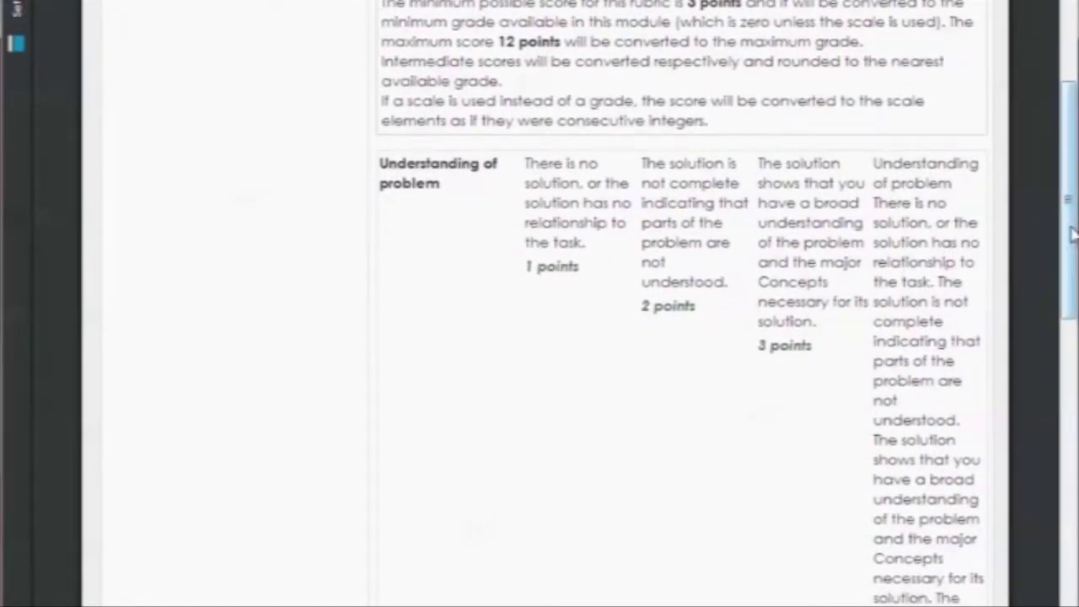
drag(1070, 230, 1069, 606)
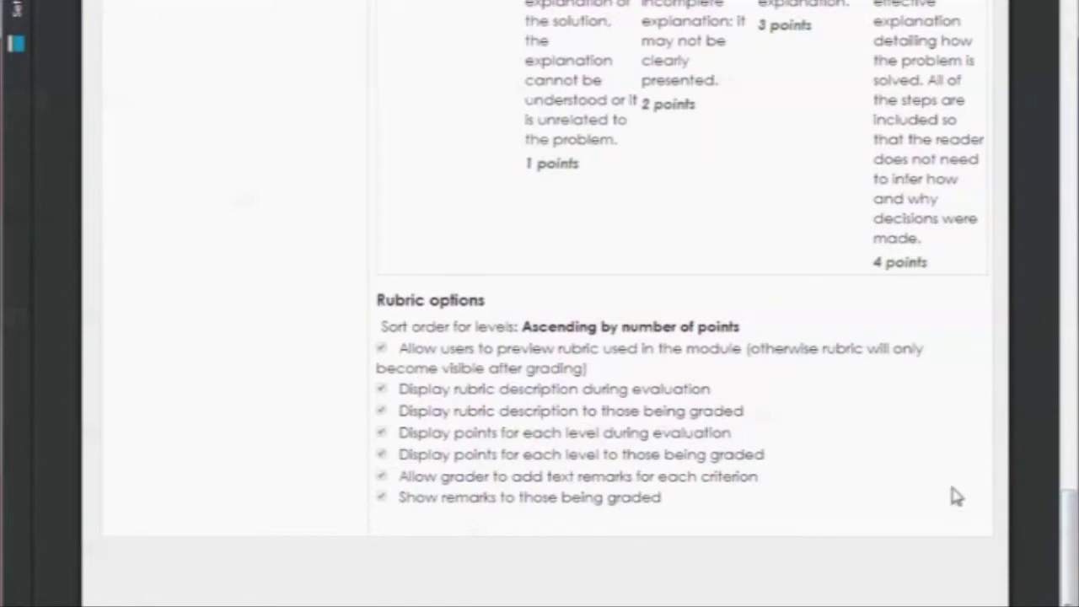
drag(1069, 598, 1062, 66)
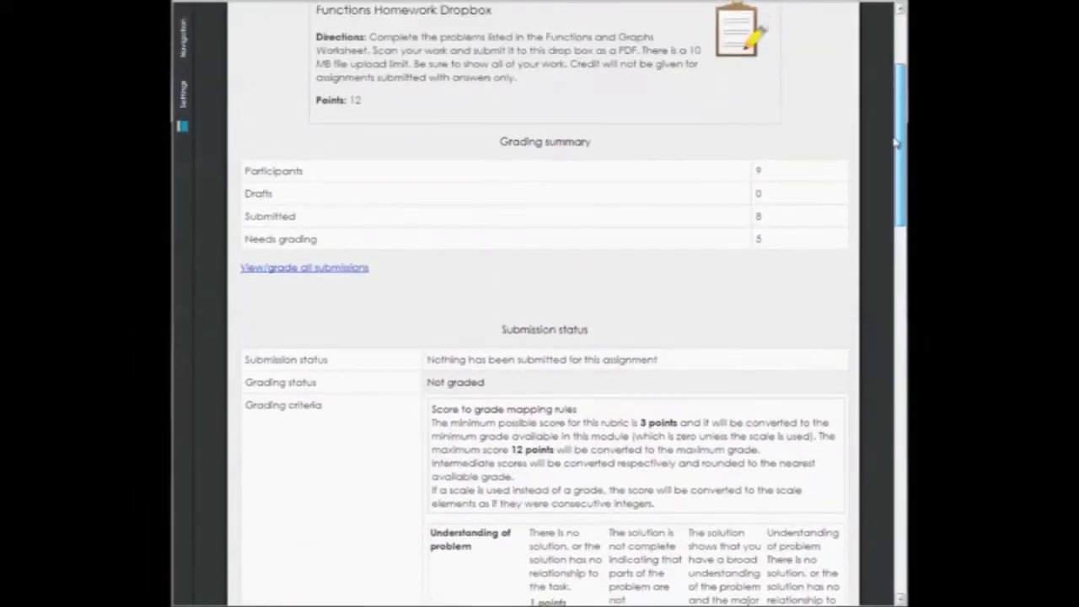
drag(896, 143, 896, 135)
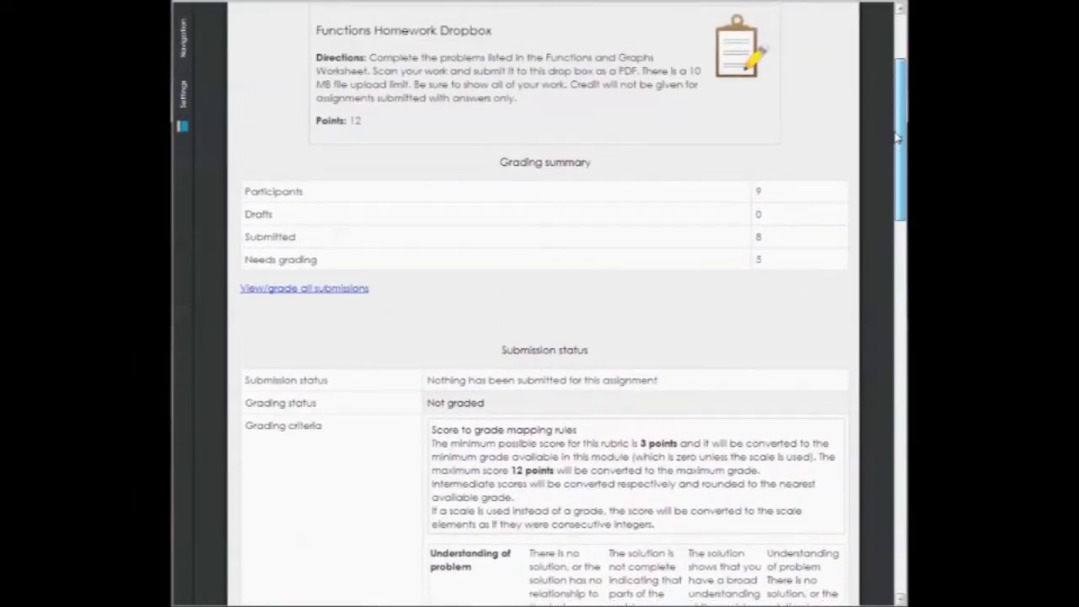
click(356, 289)
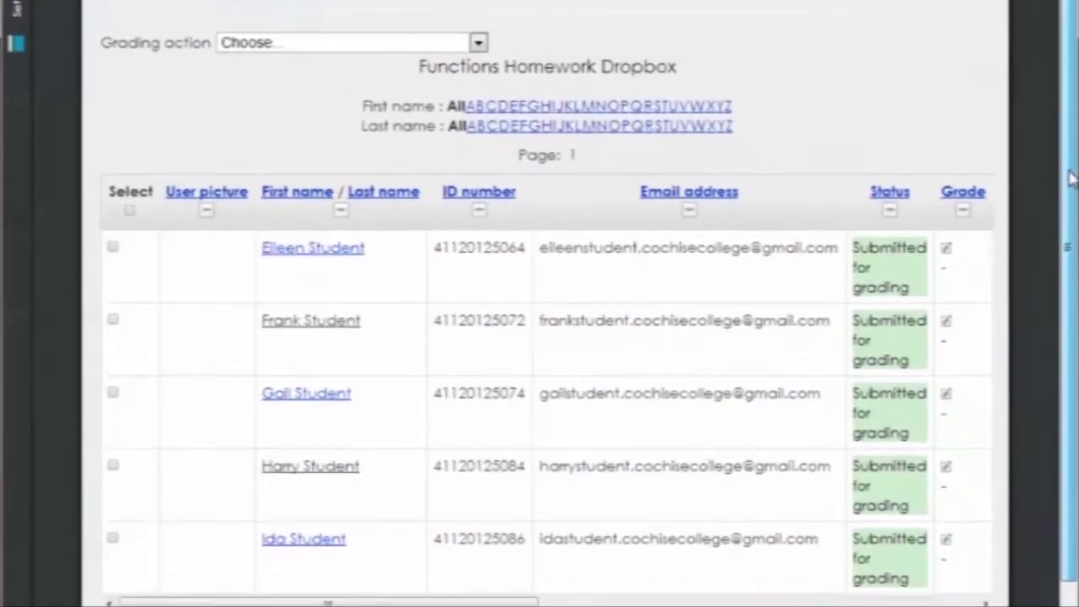
Set the Functions Homework Dropbox submissions filter to No filter to list every student.
drag(1070, 177, 1071, 254)
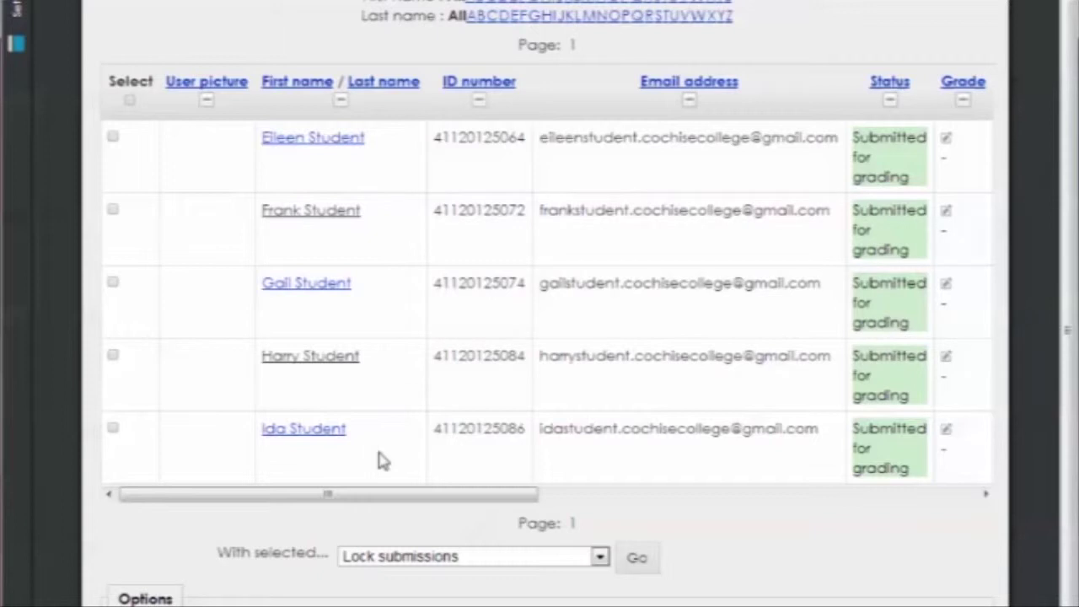
scroll(871, 477, down, 3)
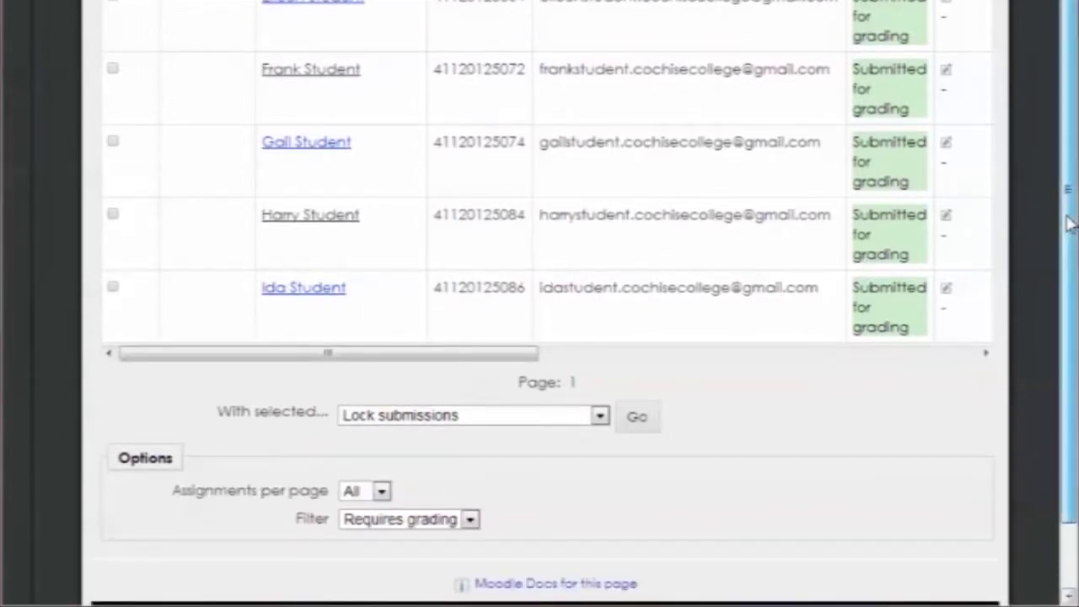
scroll(1067, 222, down, 2)
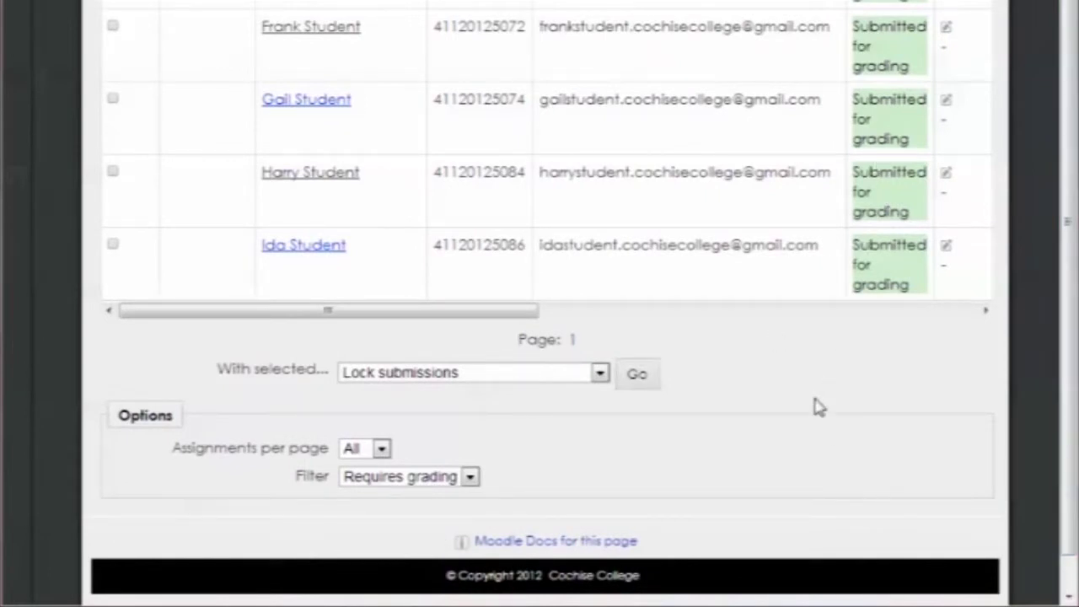
click(470, 478)
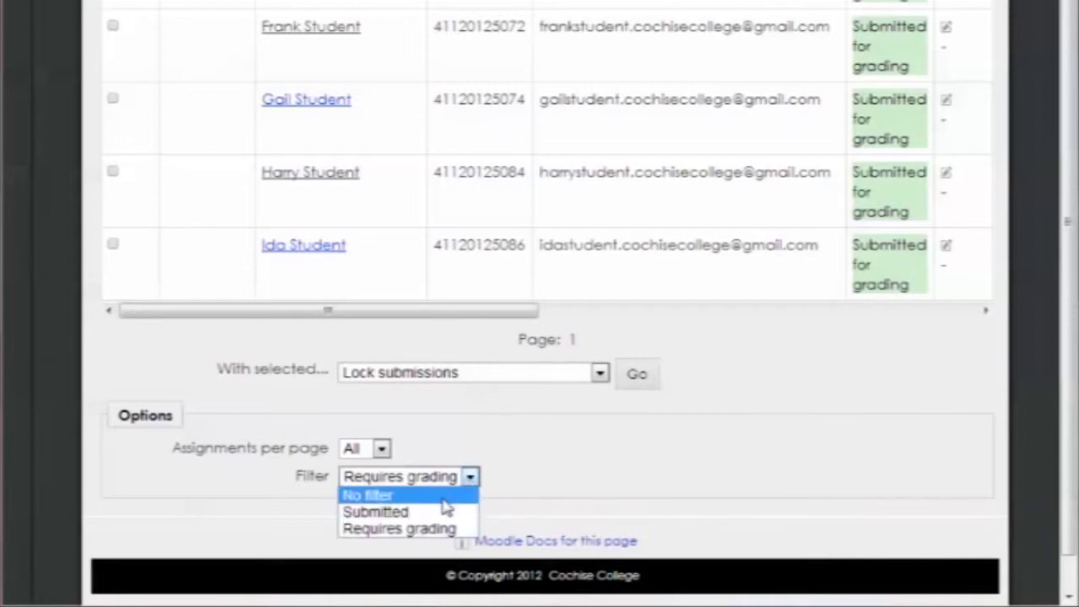
click(443, 493)
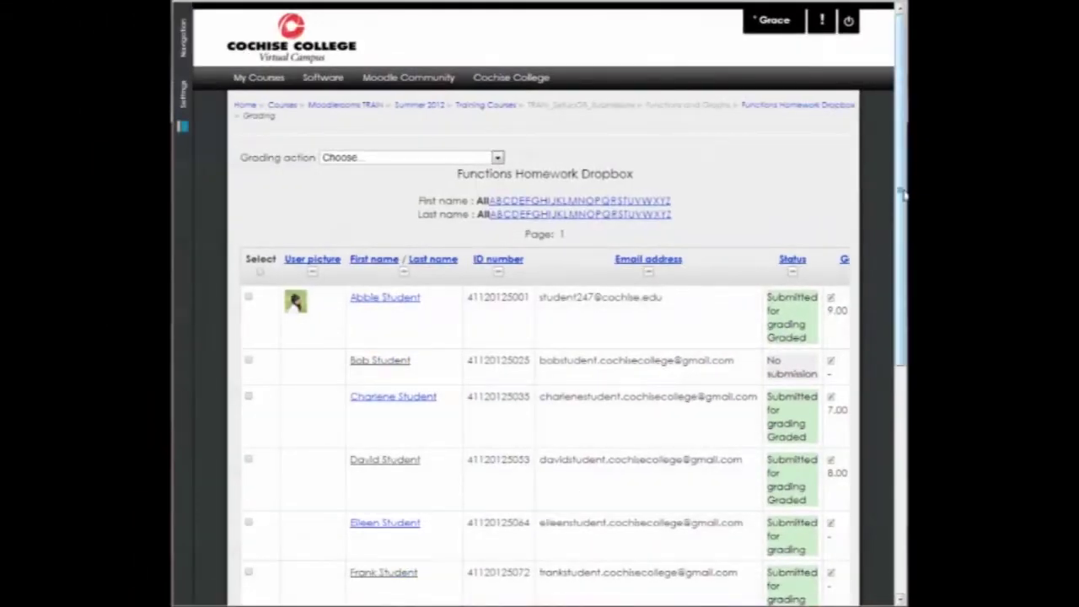
Filter the submissions back to Requires grading, leaving the five ungraded students.
drag(904, 202, 902, 319)
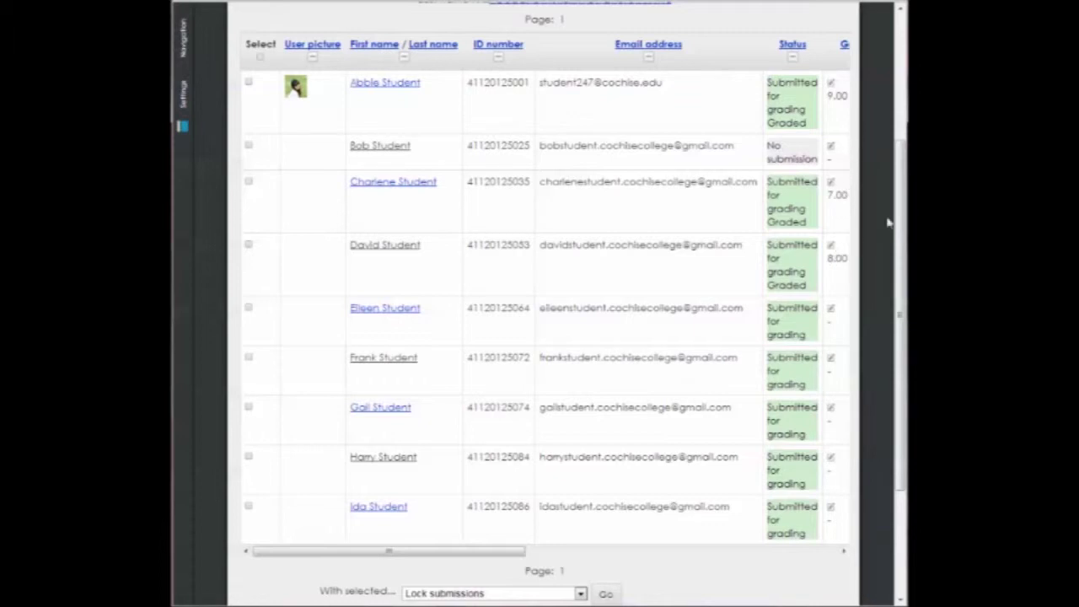
scroll(888, 222, down, 3)
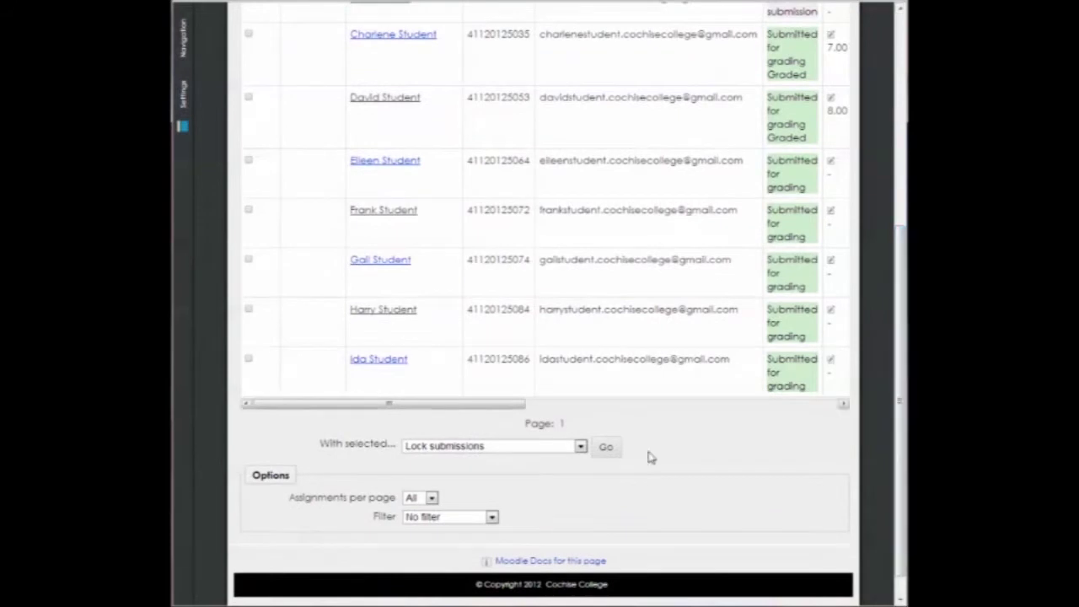
click(472, 518)
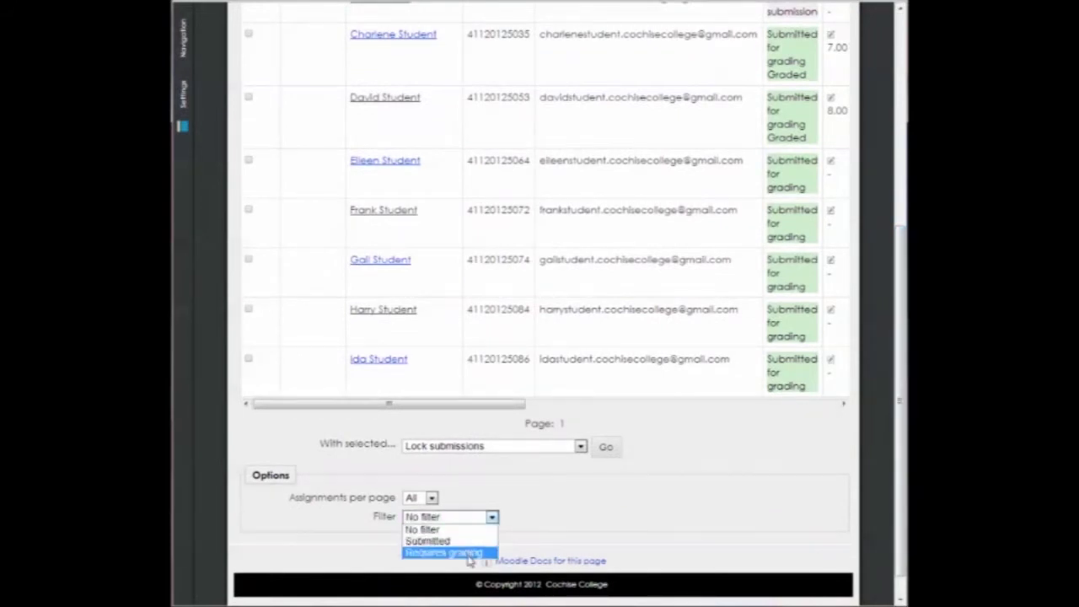
click(471, 552)
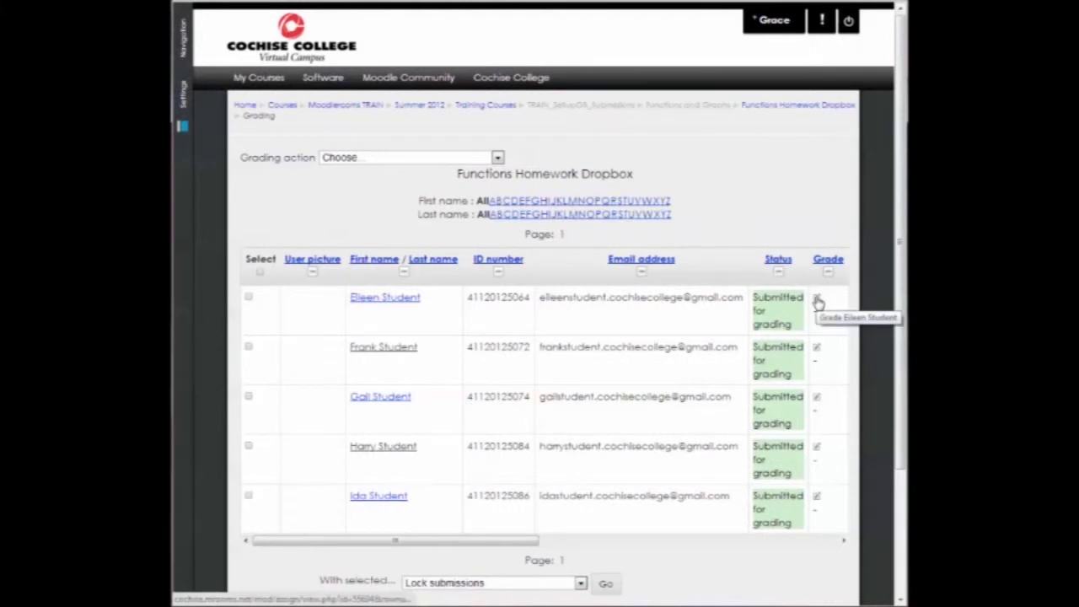
click(817, 302)
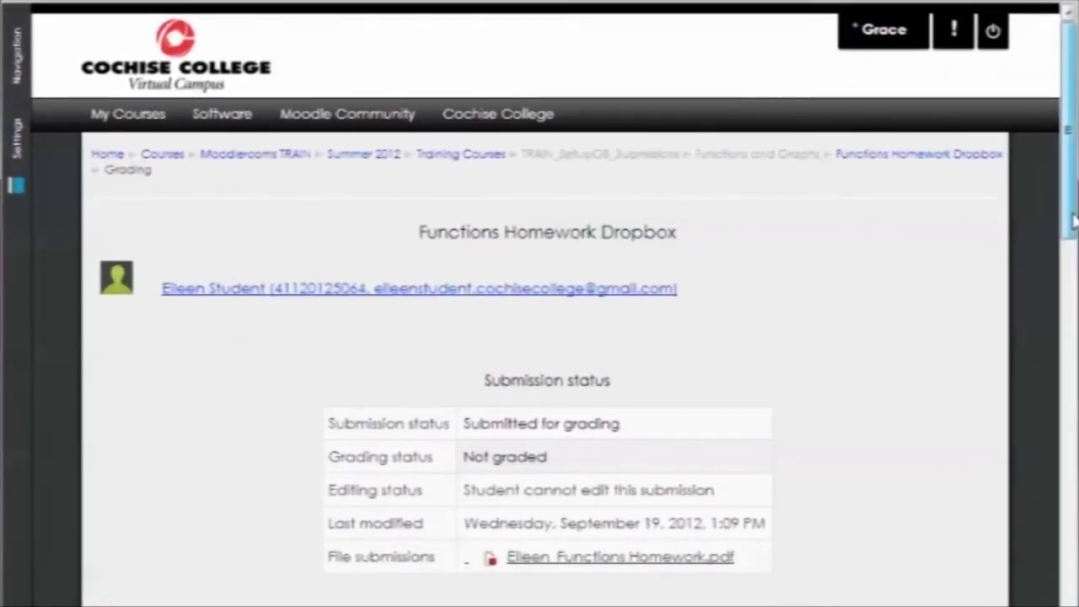
Mark the 4-point rubric level for Understanding of problem and Communication on student 1's submission.
drag(903, 150, 903, 170)
drag(1072, 263, 1072, 293)
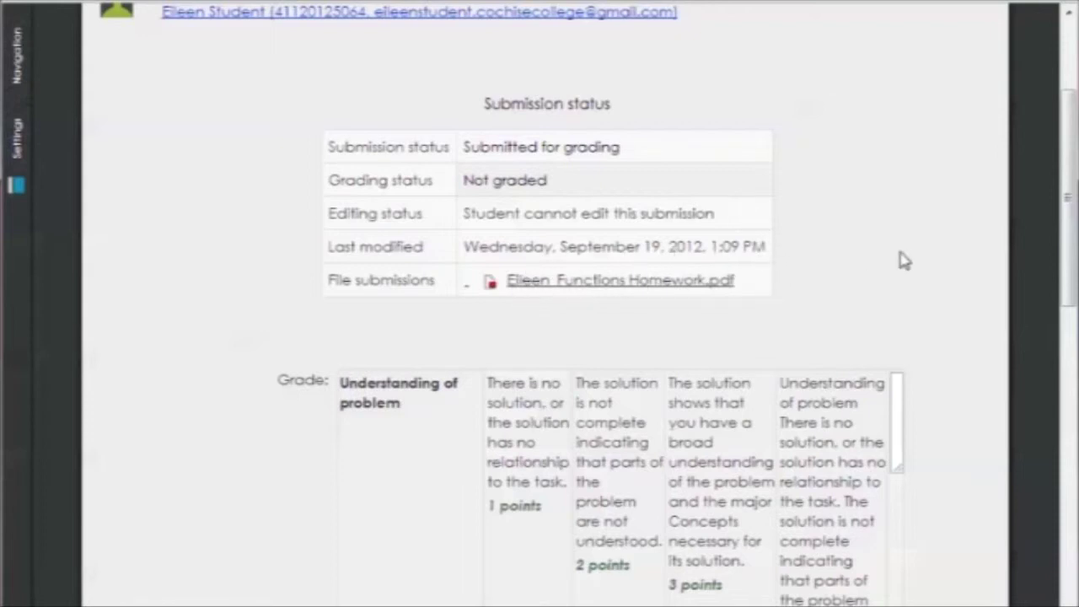
drag(1067, 218, 1069, 247)
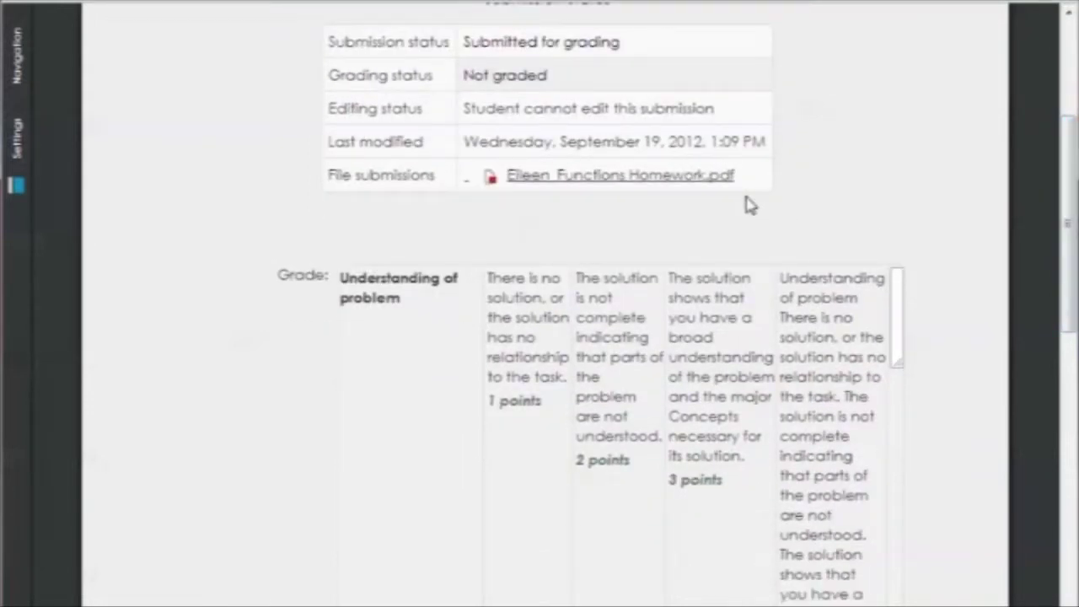
drag(1068, 197, 1075, 273)
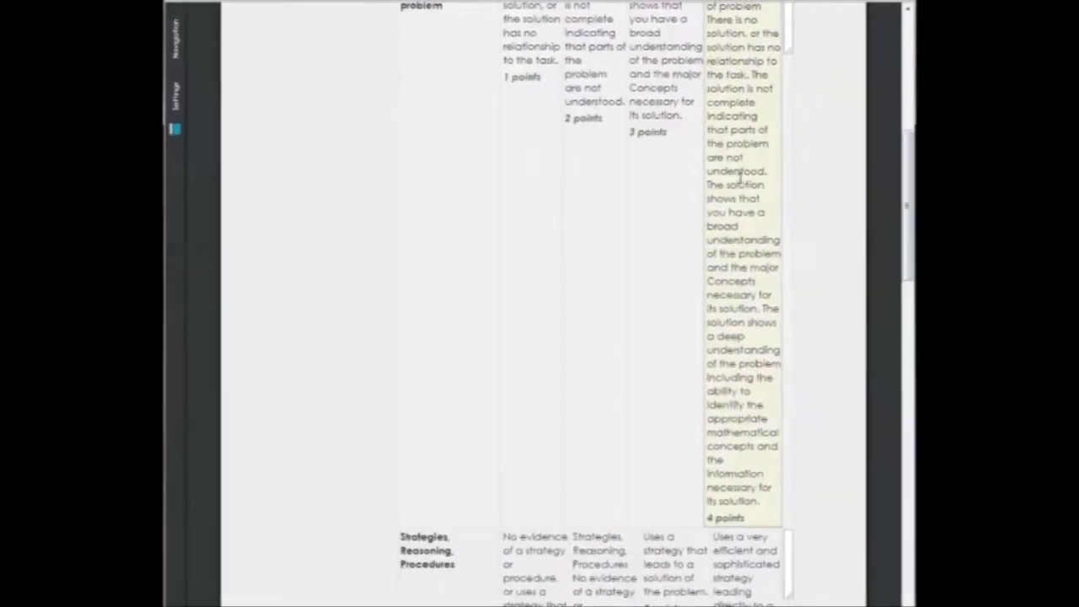
drag(1077, 332, 1077, 347)
drag(904, 236, 903, 455)
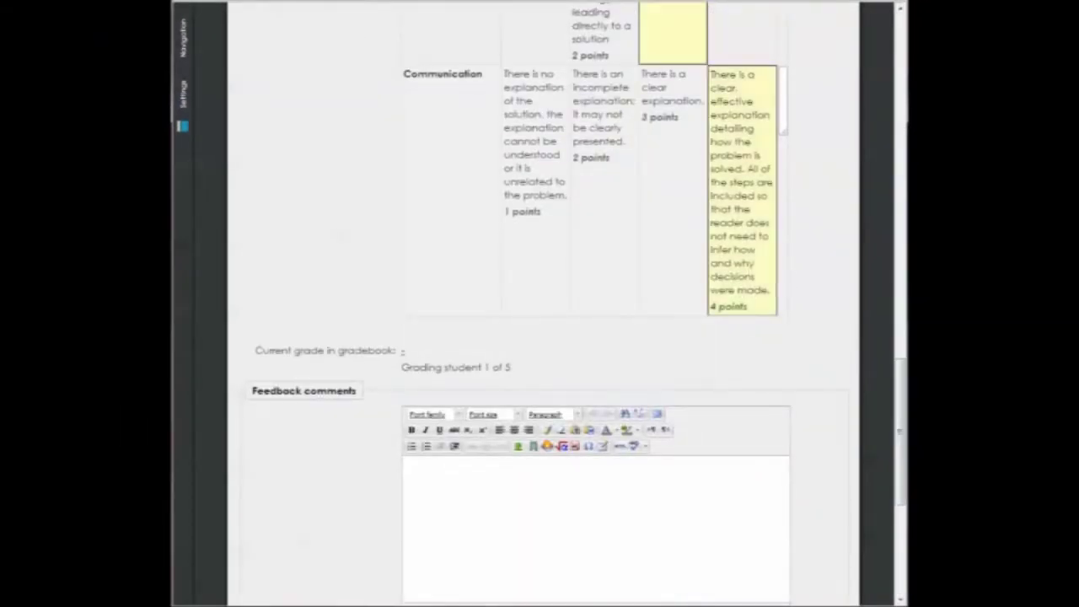
scroll(571, 404, down, 3)
Write signed feedback to the student: 'This was well done. Make sure to organize your thoughts in a clear an concise manner'.
click(570, 405)
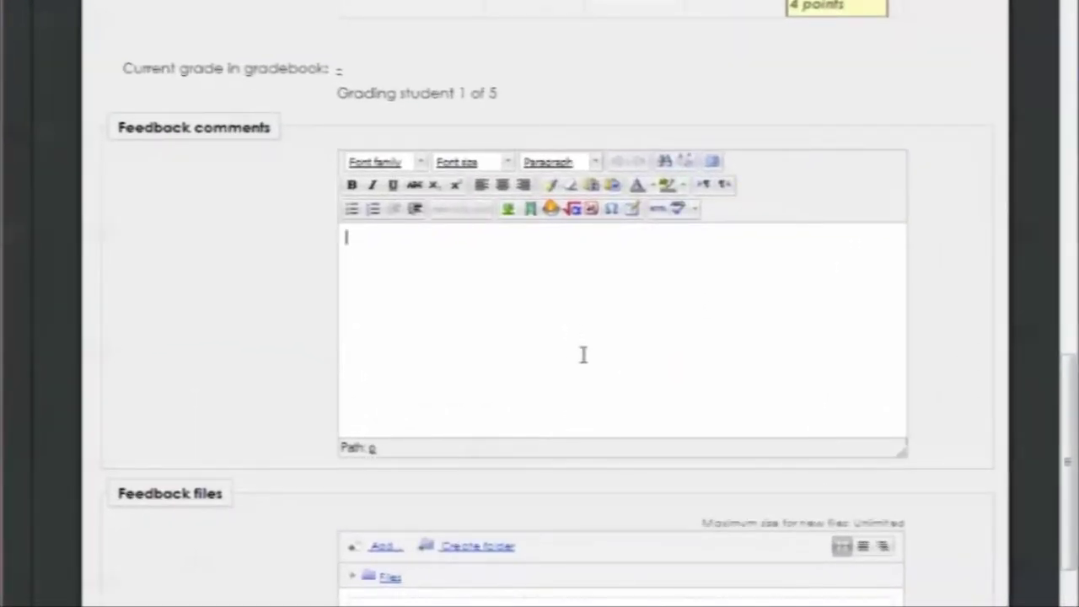
text(Eileen,)
key(Return)
text(This was well done.  Make sure to organize your thoughts in a clear an concise manner.)
key(Return)
key(Return)
text(-Grace)
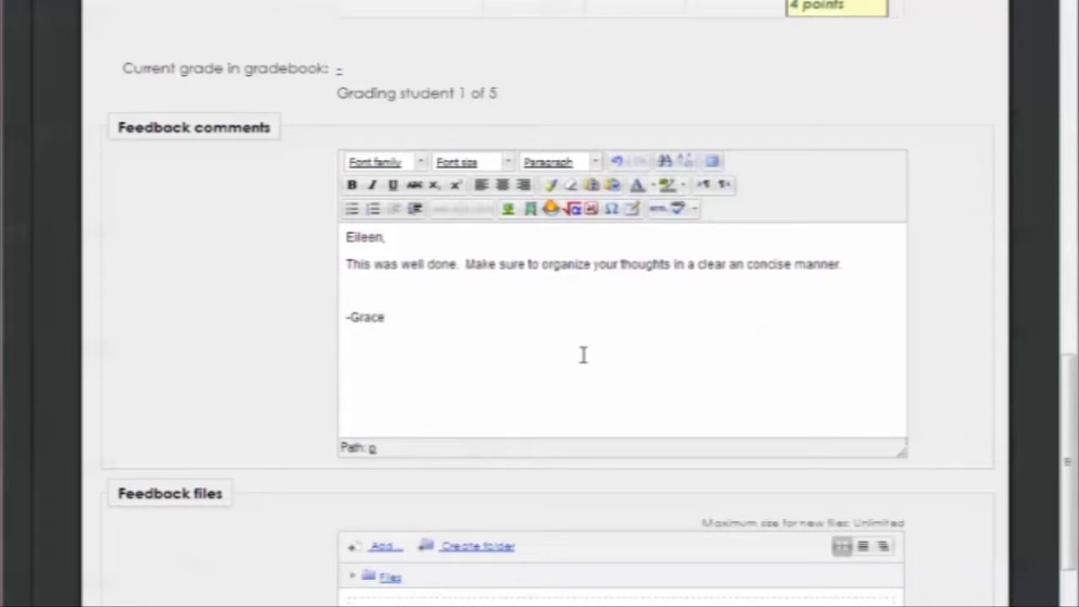
Save the grade and feedback and move on to student 2 of 5.
scroll(582, 355, down, 5)
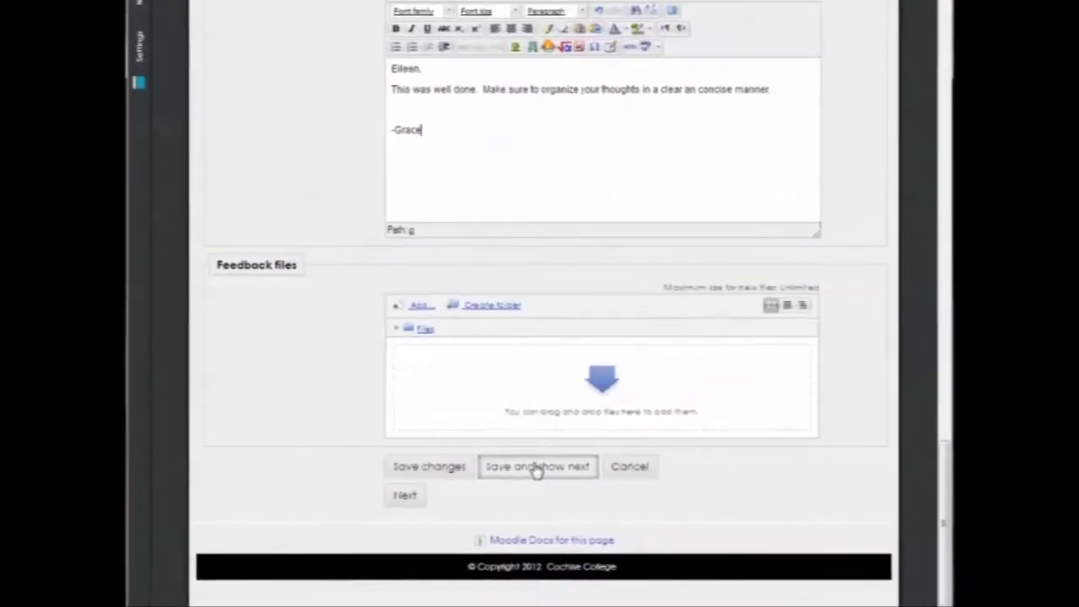
click(537, 469)
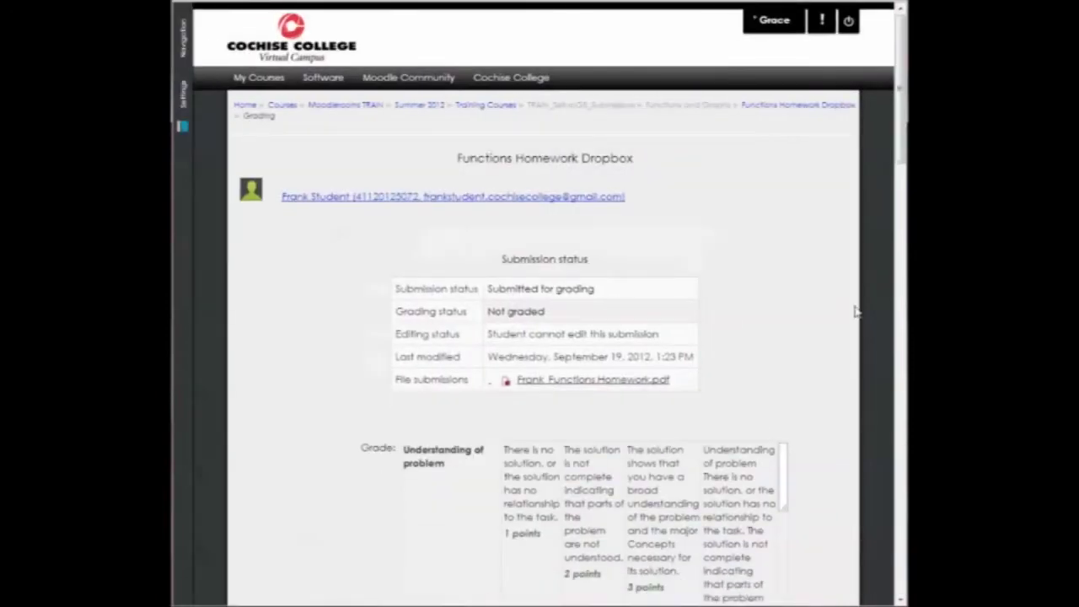
drag(903, 160, 903, 181)
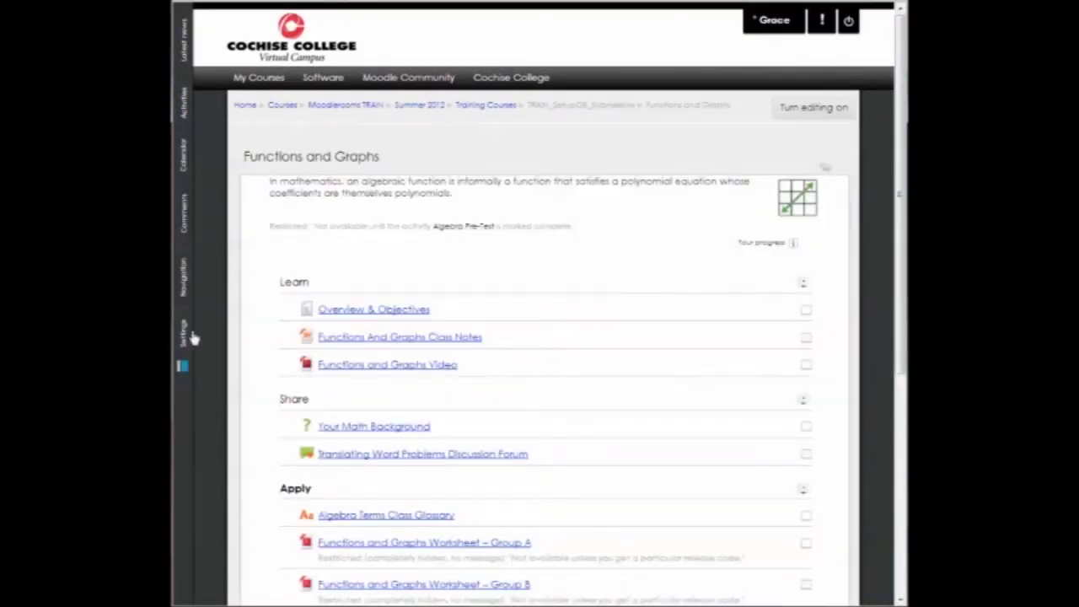
View the graded student's User report in the gradebook, showing 11.00 and the feedback.
click(189, 338)
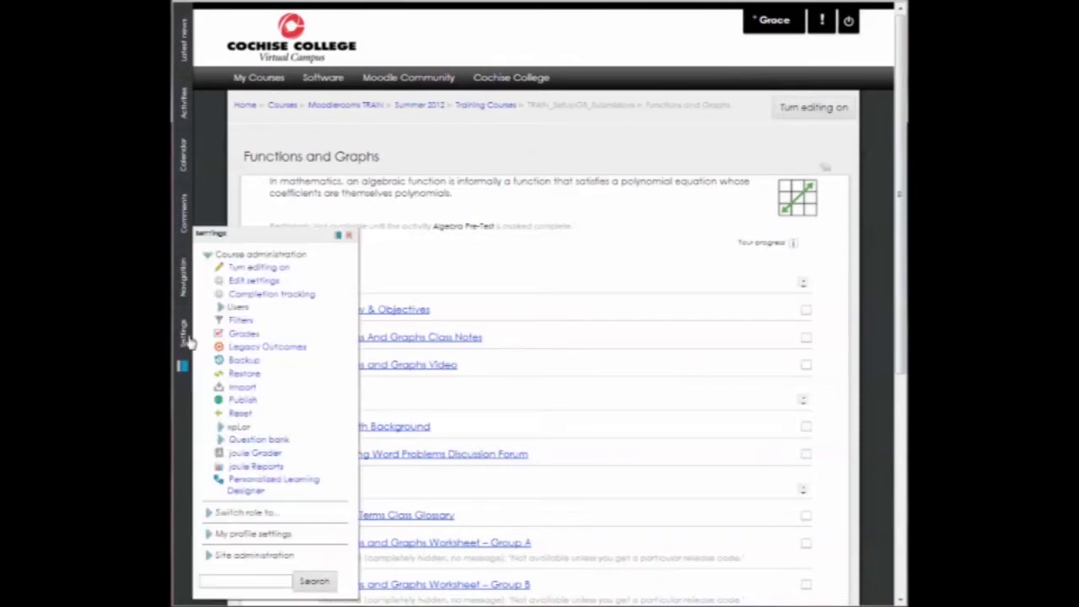
click(242, 334)
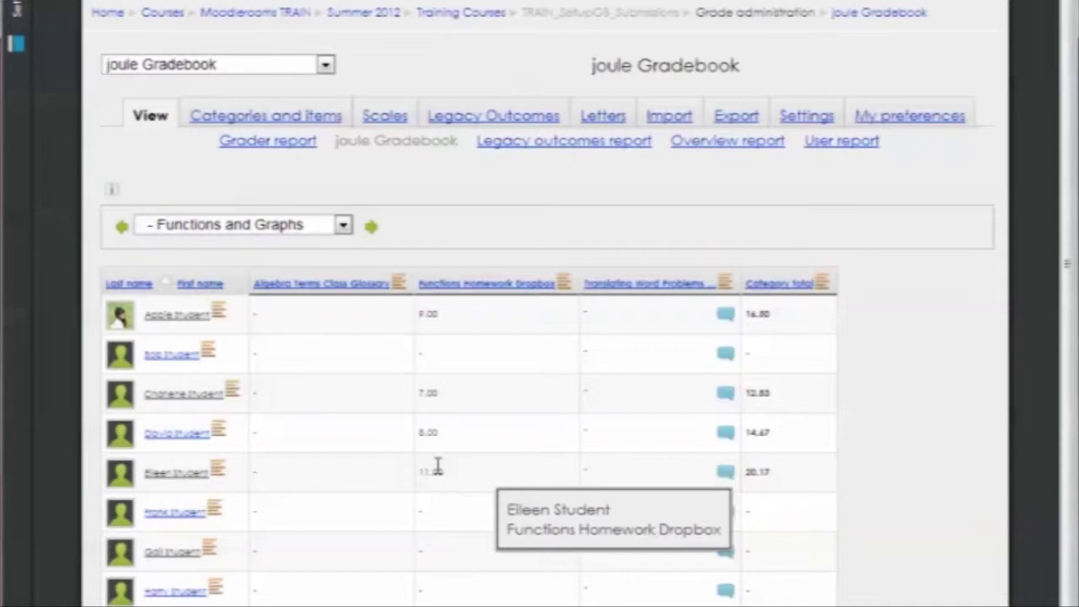
click(848, 143)
click(927, 200)
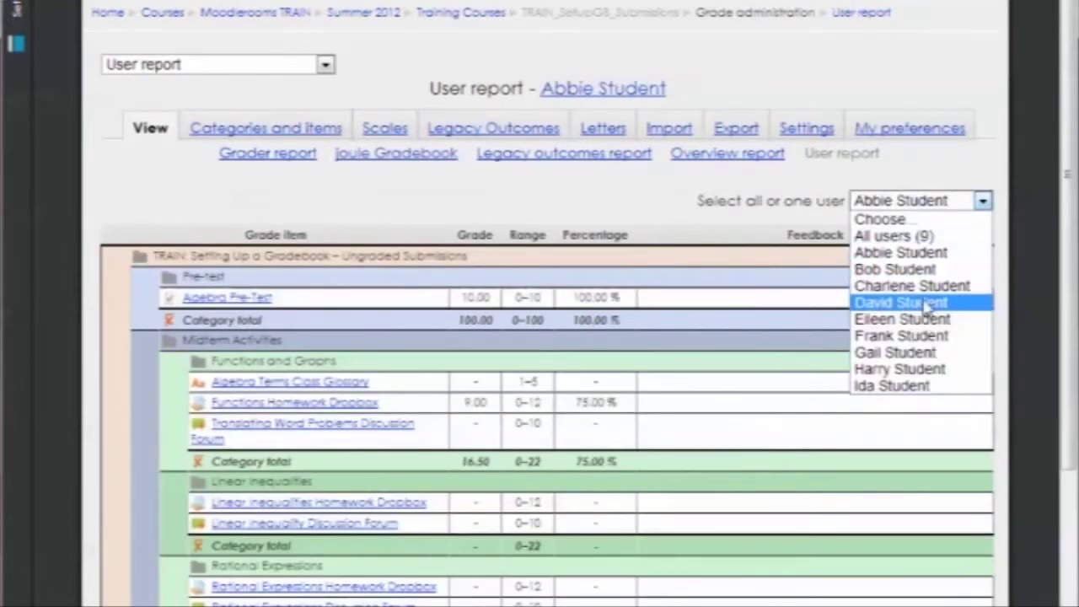
click(927, 317)
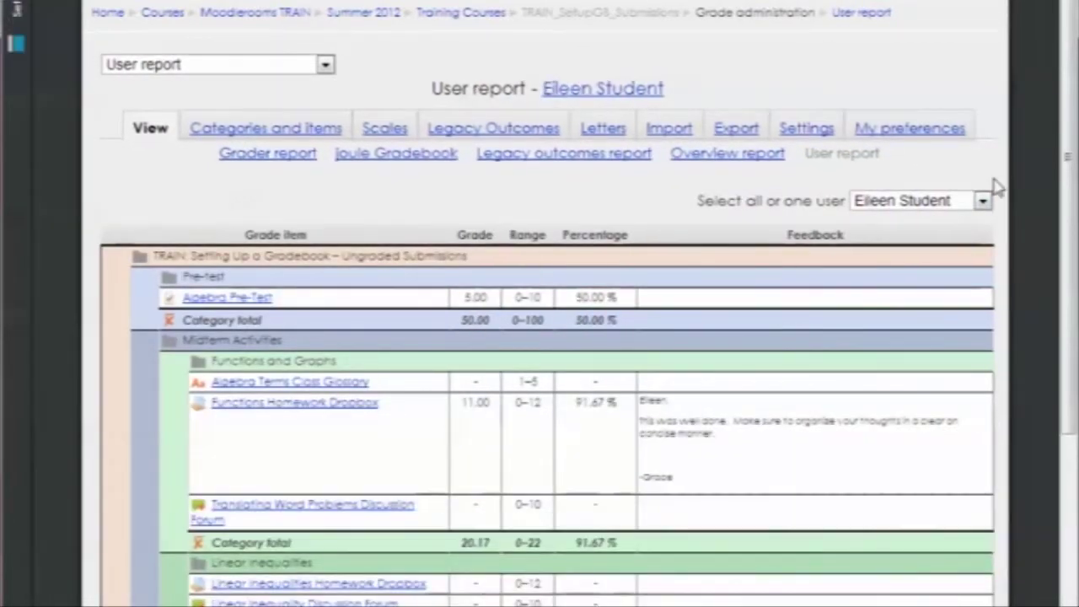
scroll(446, 286, down, 2)
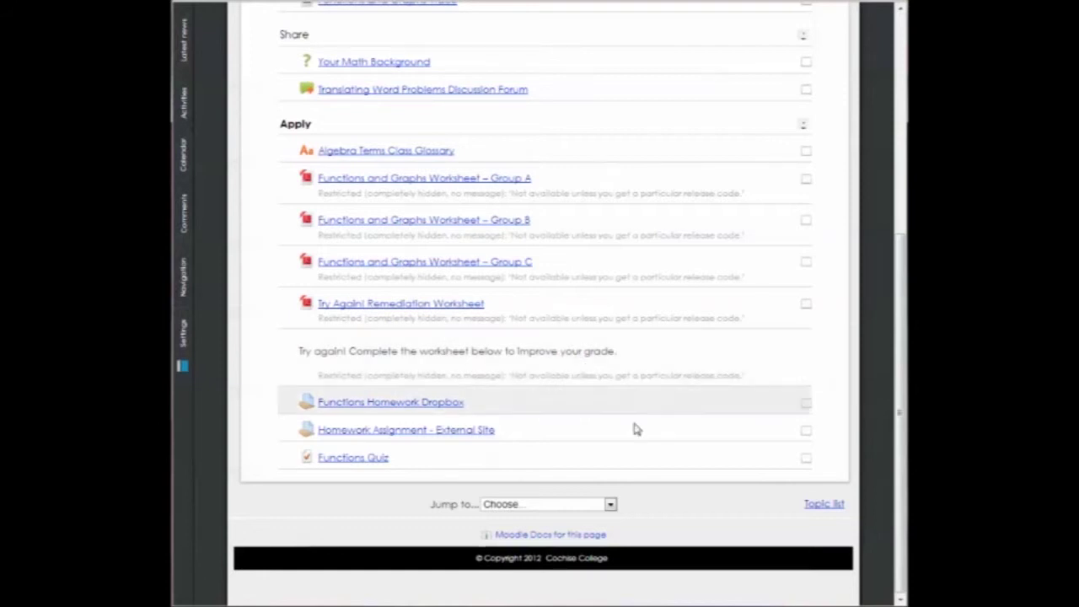
Open the Homework Assignment - External Site submissions and the first student's grading page.
click(420, 440)
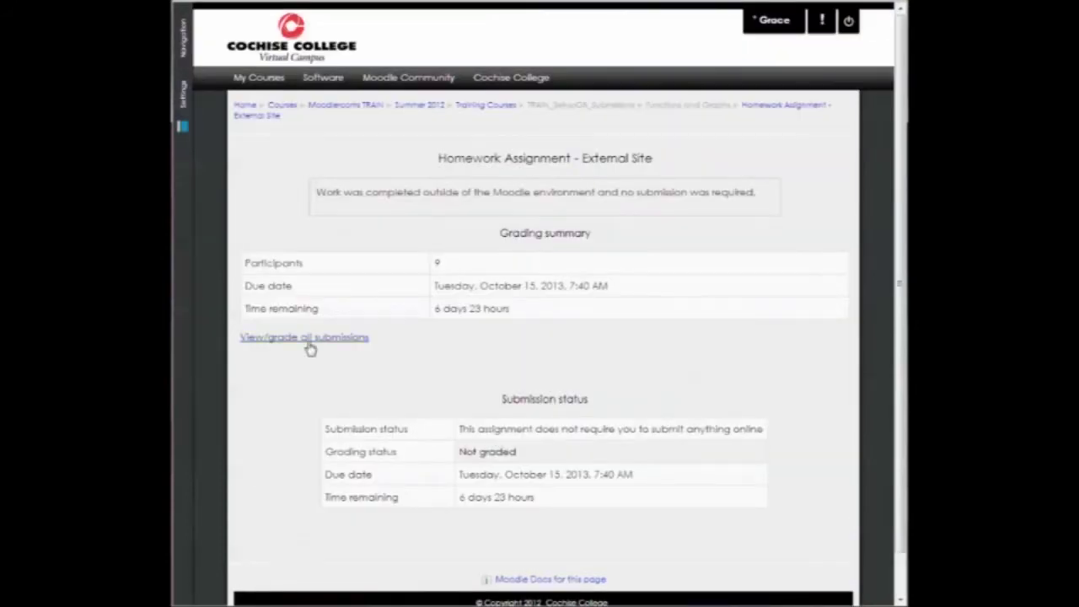
click(308, 342)
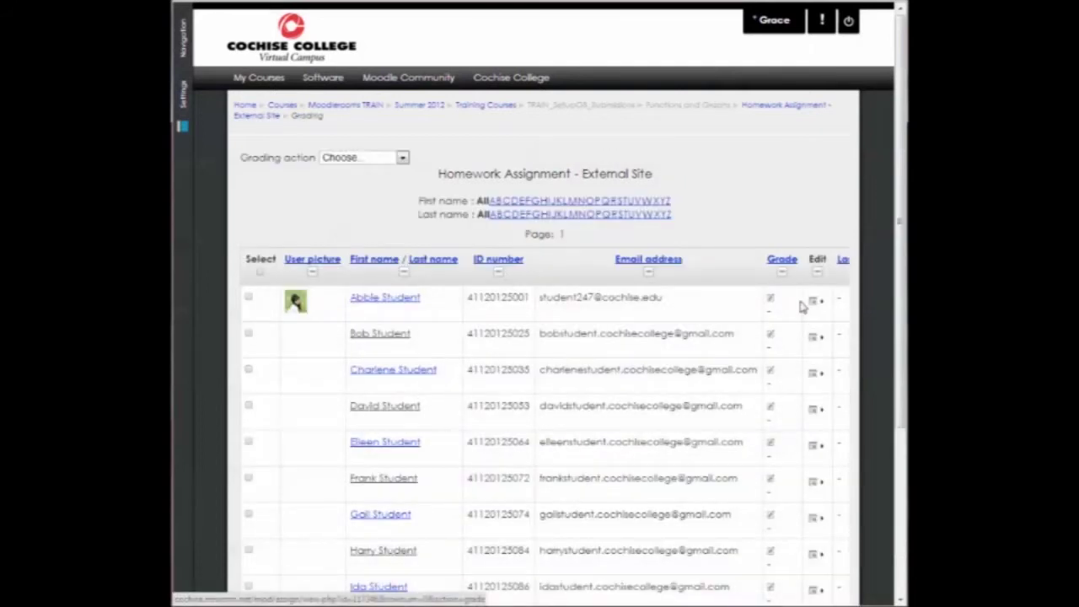
click(849, 305)
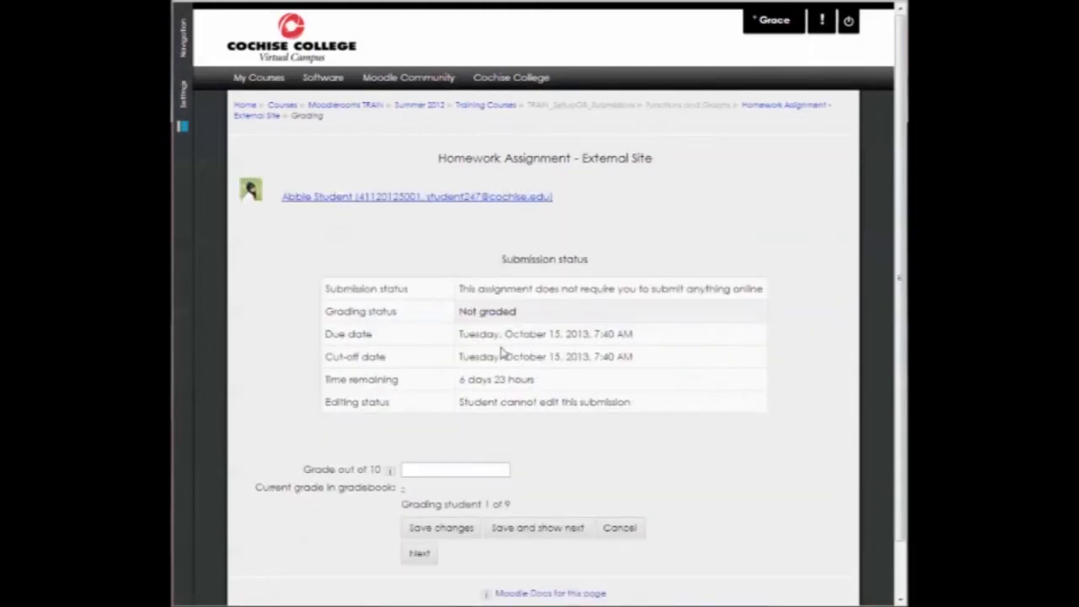
scroll(502, 354, down, 1)
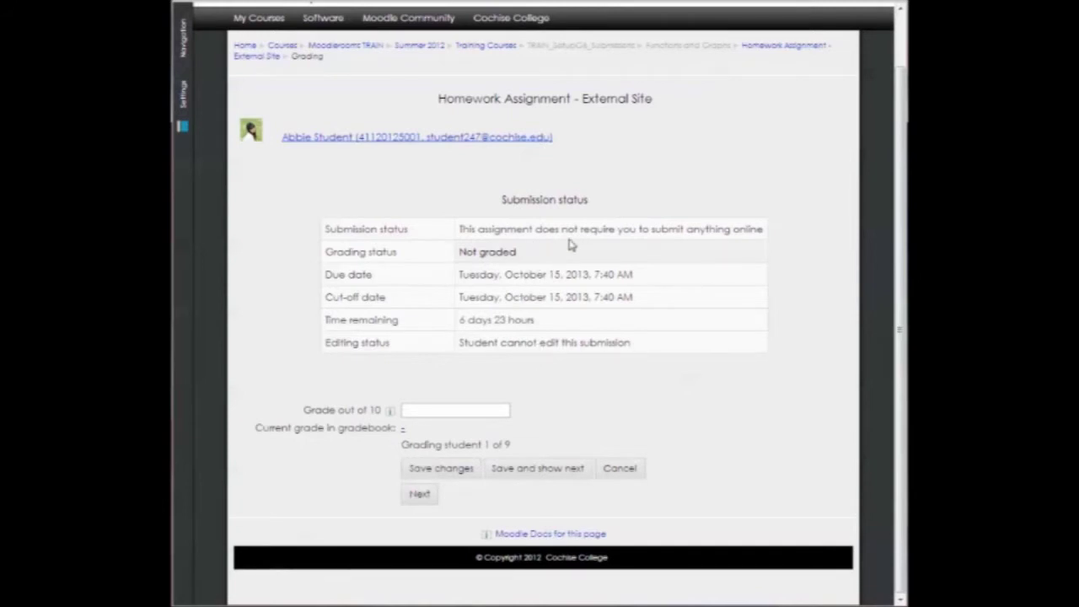
Grade the first two students 9 and 8 out of 10, saving each and advancing to student 3.
click(438, 413)
text(9)
click(532, 470)
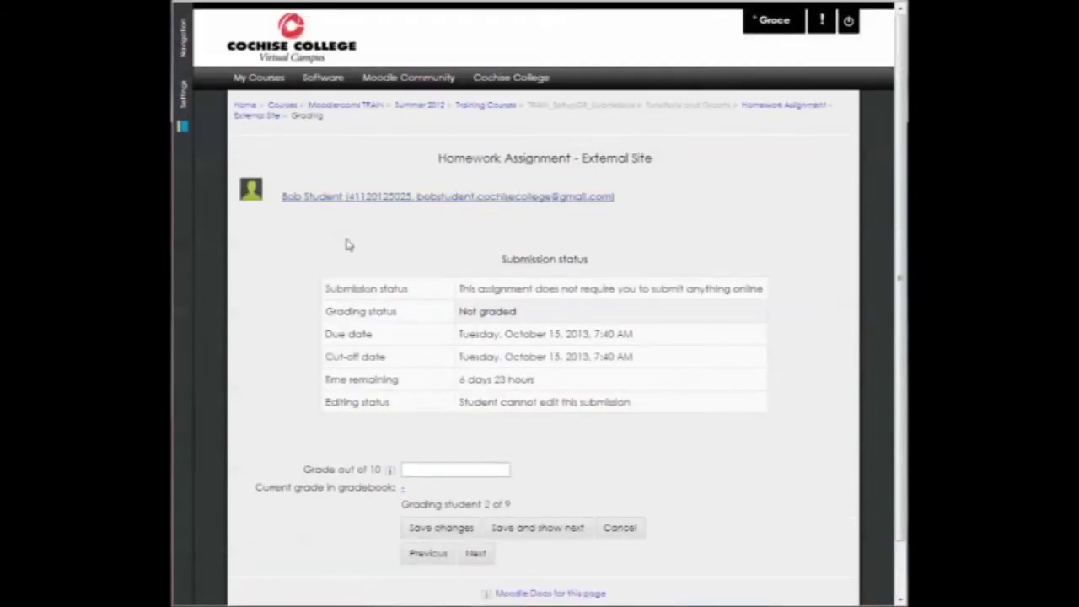
click(446, 469)
click(531, 536)
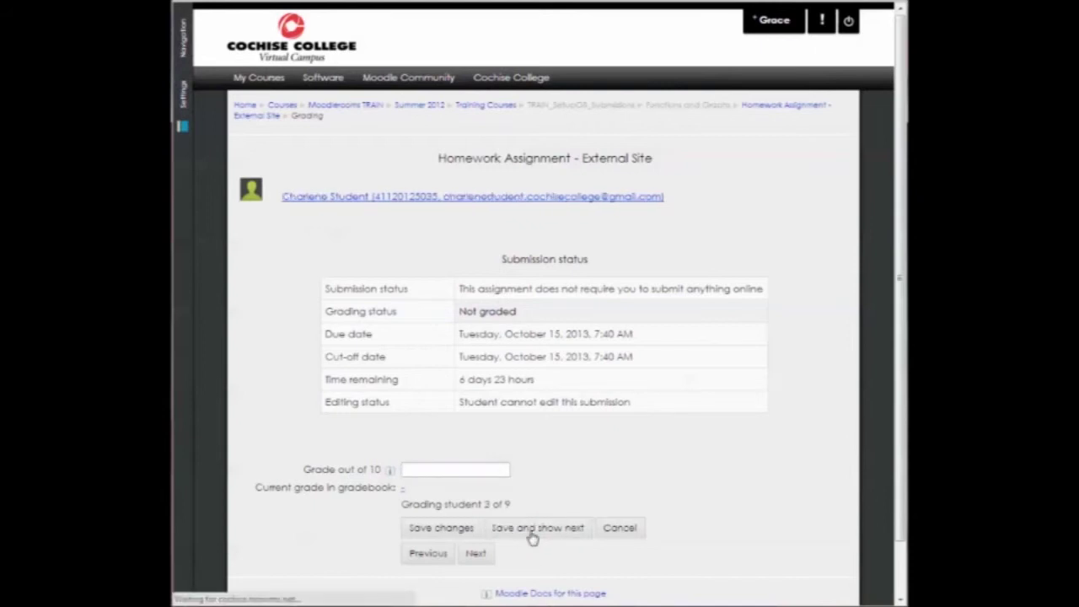
Open the course gradebook's User report and select one student to view their grades.
click(185, 108)
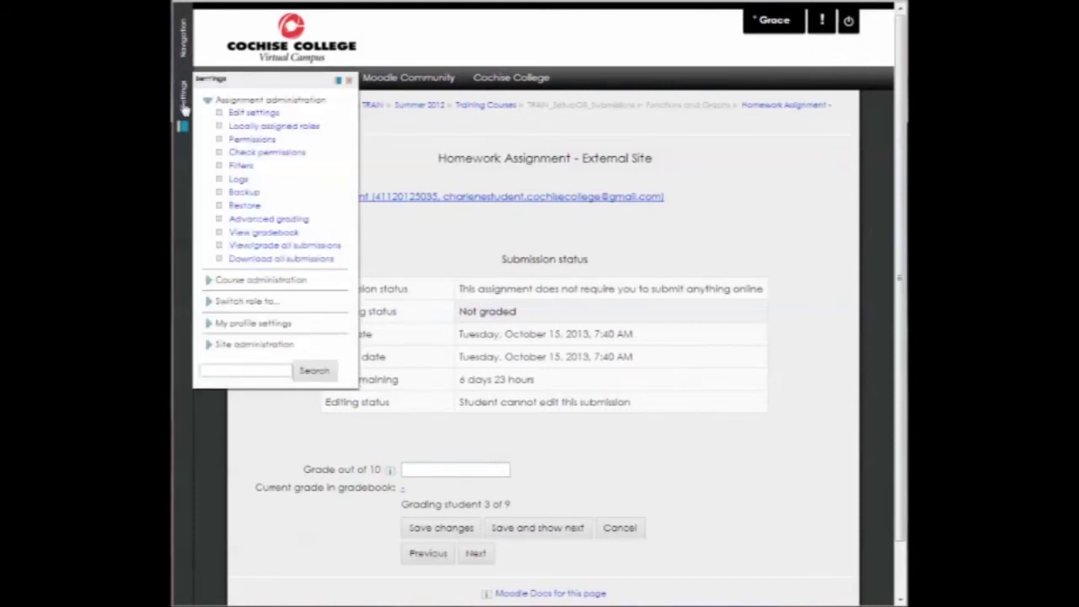
click(206, 280)
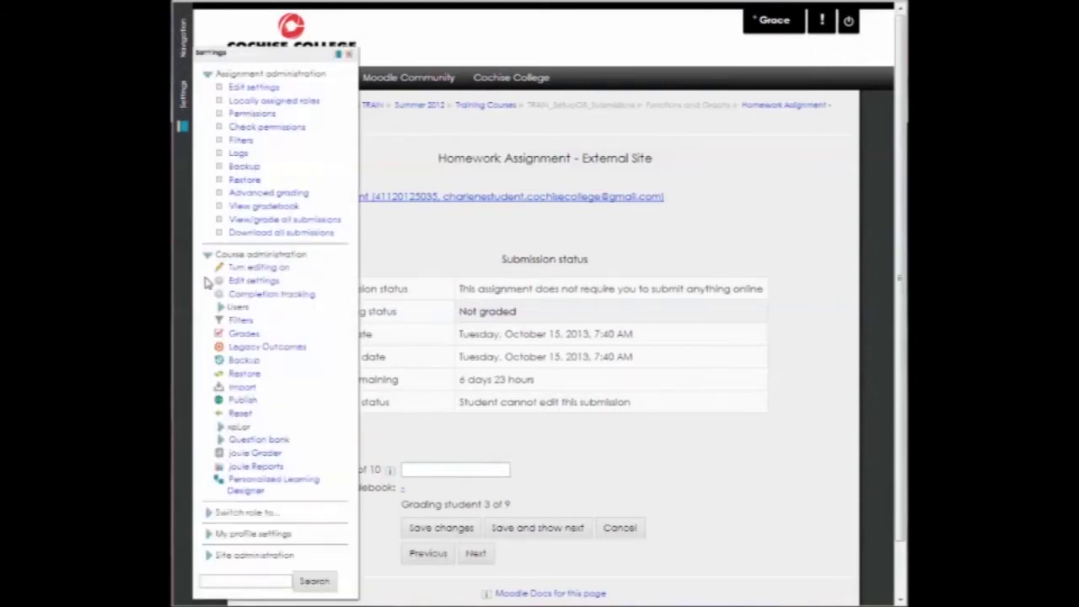
click(240, 336)
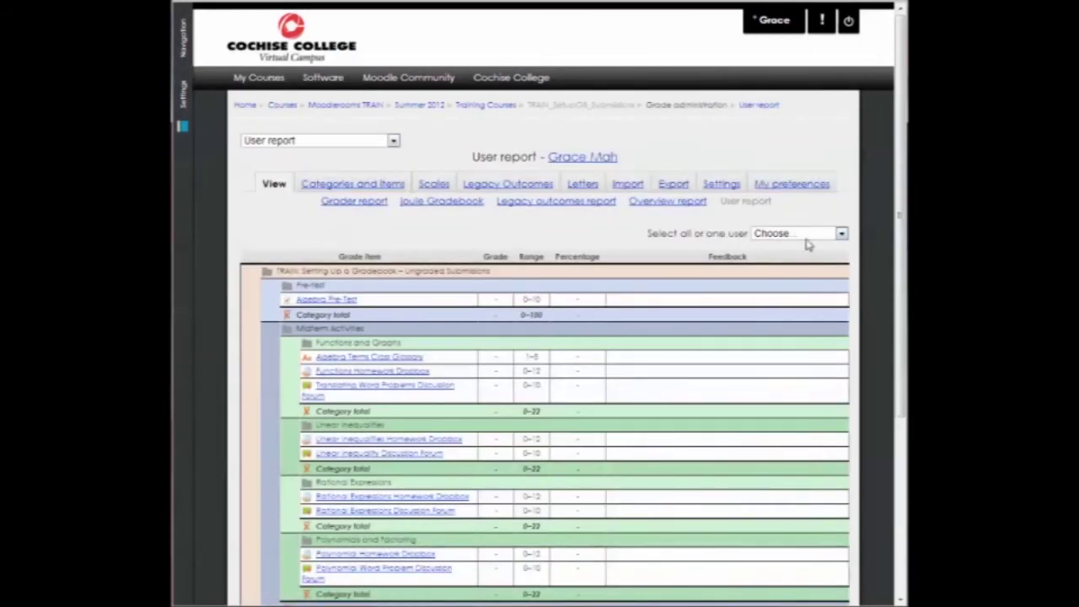
click(809, 234)
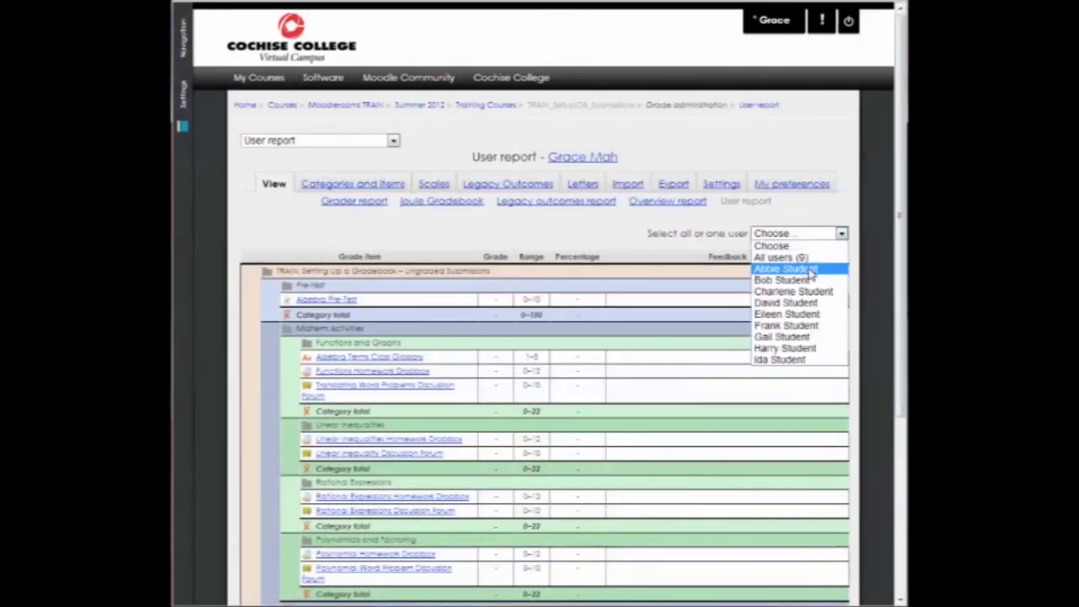
click(809, 267)
scroll(904, 171, down, 10)
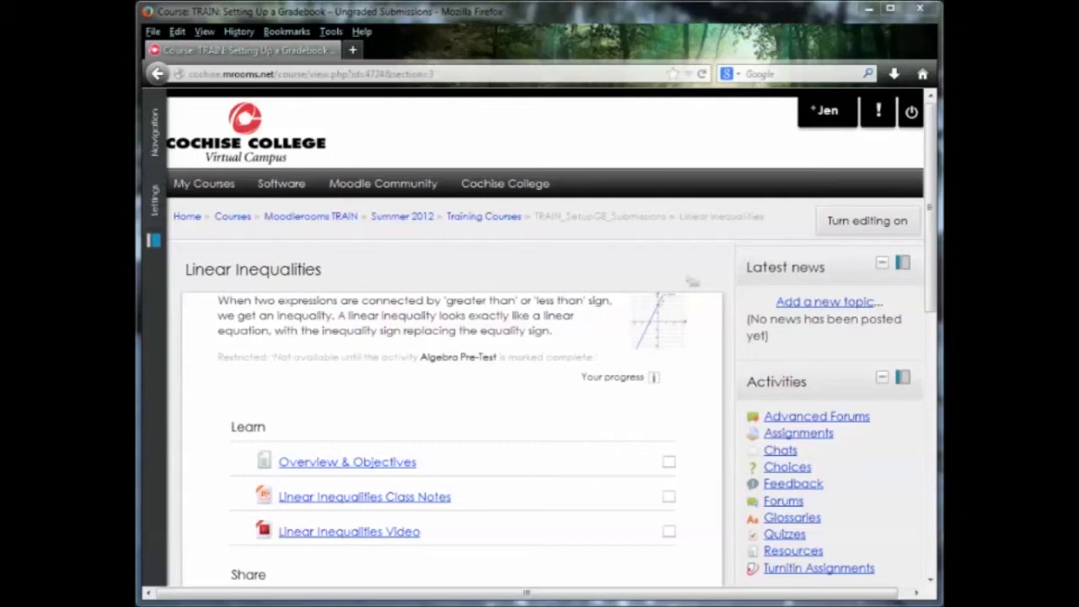
Open the Linear Inequalities Quiz's 7-attempt report and scroll across the grades and per-question marks.
scroll(705, 400, down, 10)
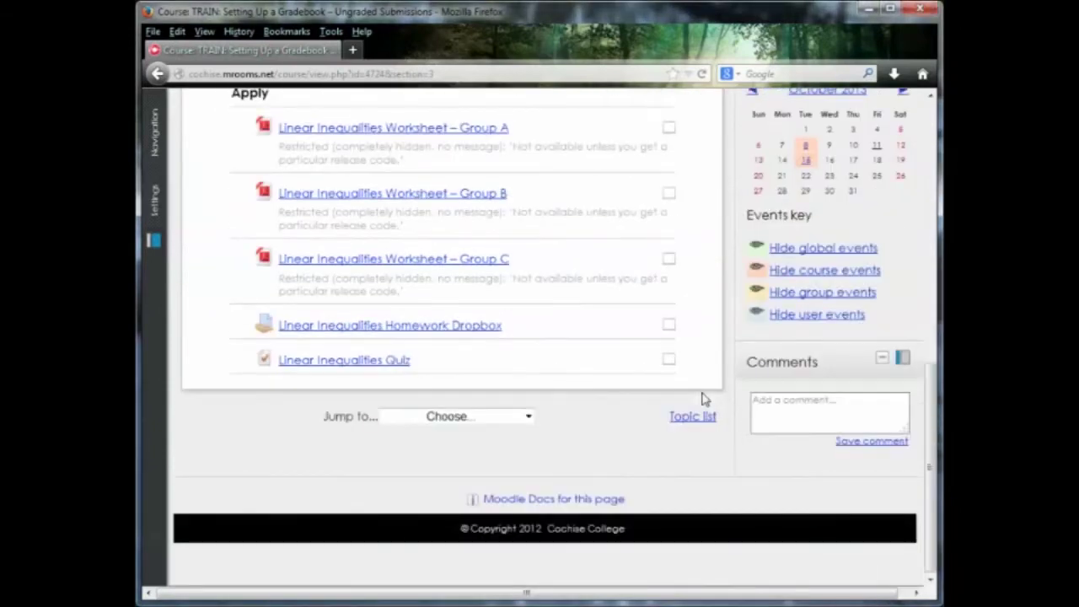
click(340, 362)
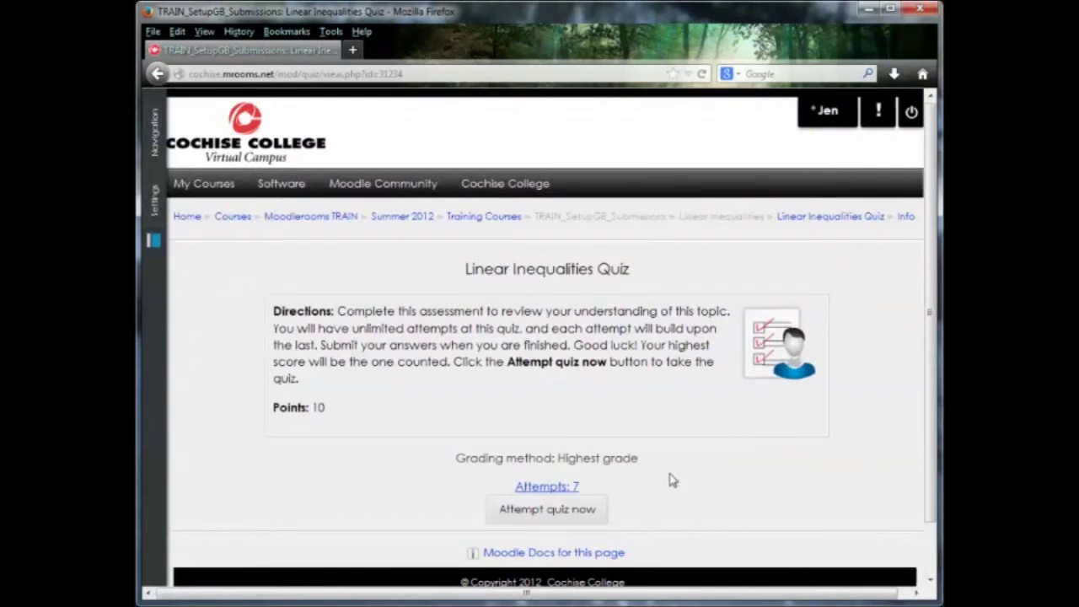
click(549, 488)
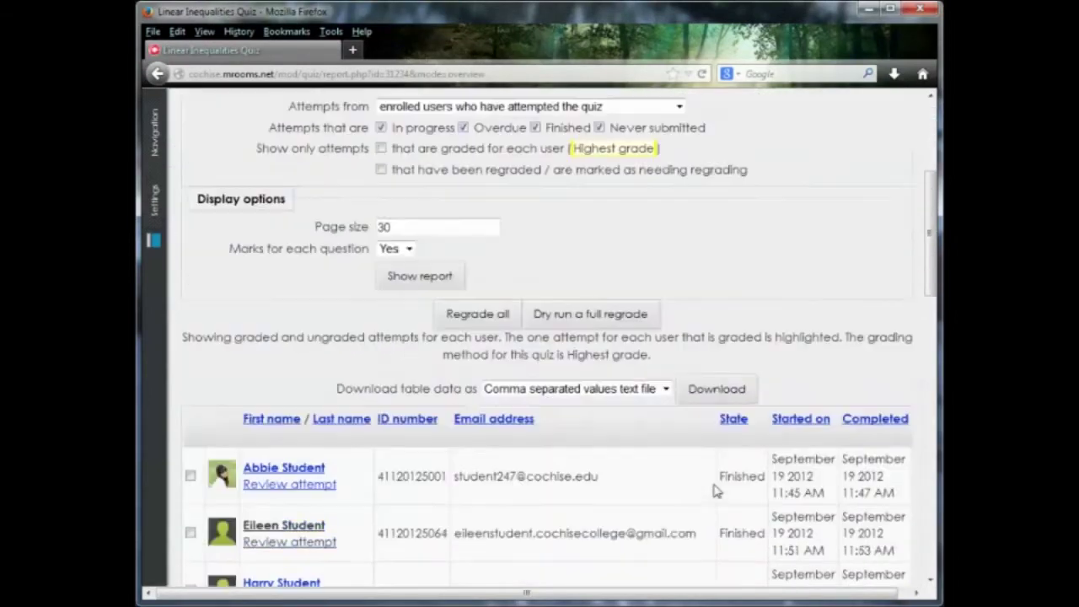
scroll(715, 491, down, 3)
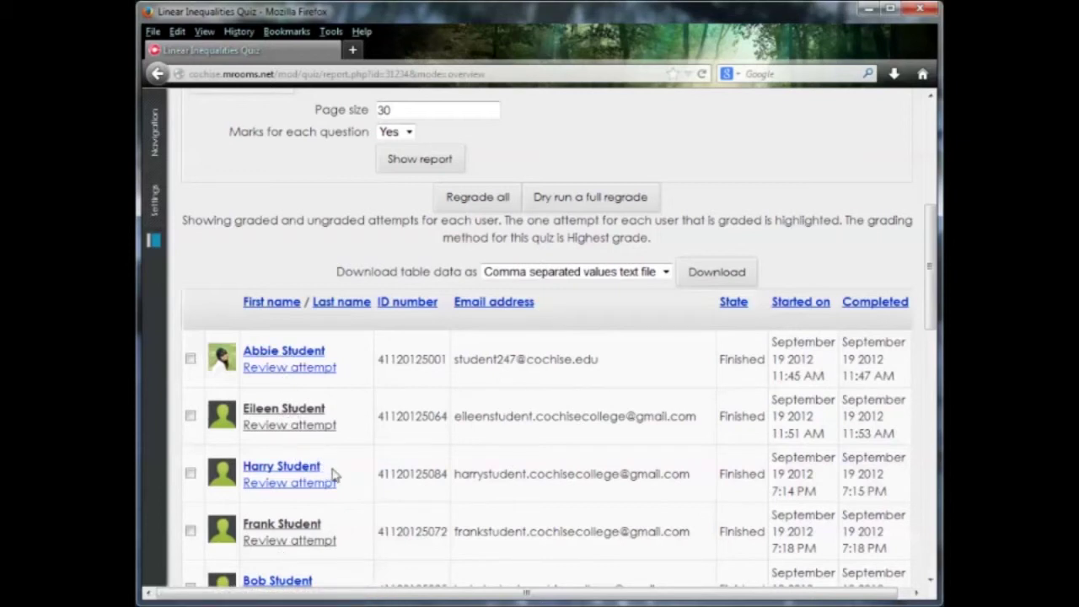
scroll(360, 525, down, 5)
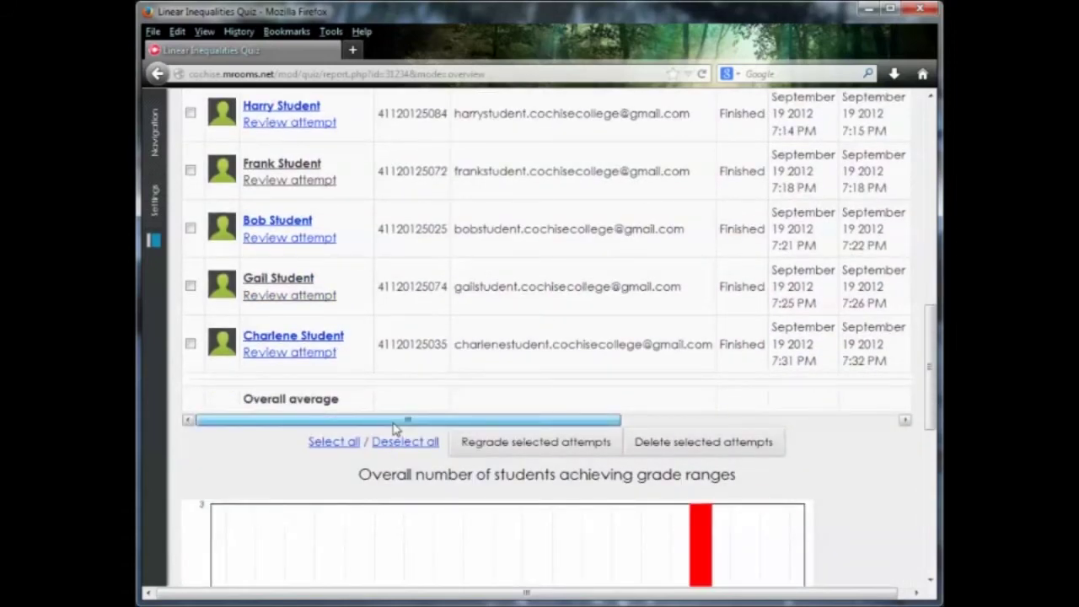
drag(396, 419, 685, 447)
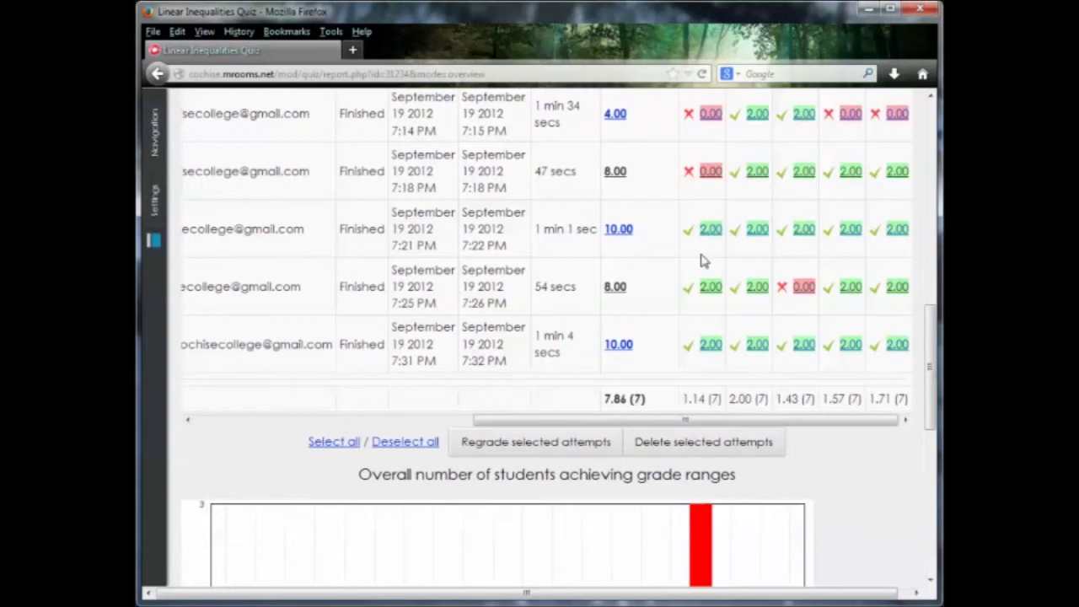
scroll(705, 262, up, 5)
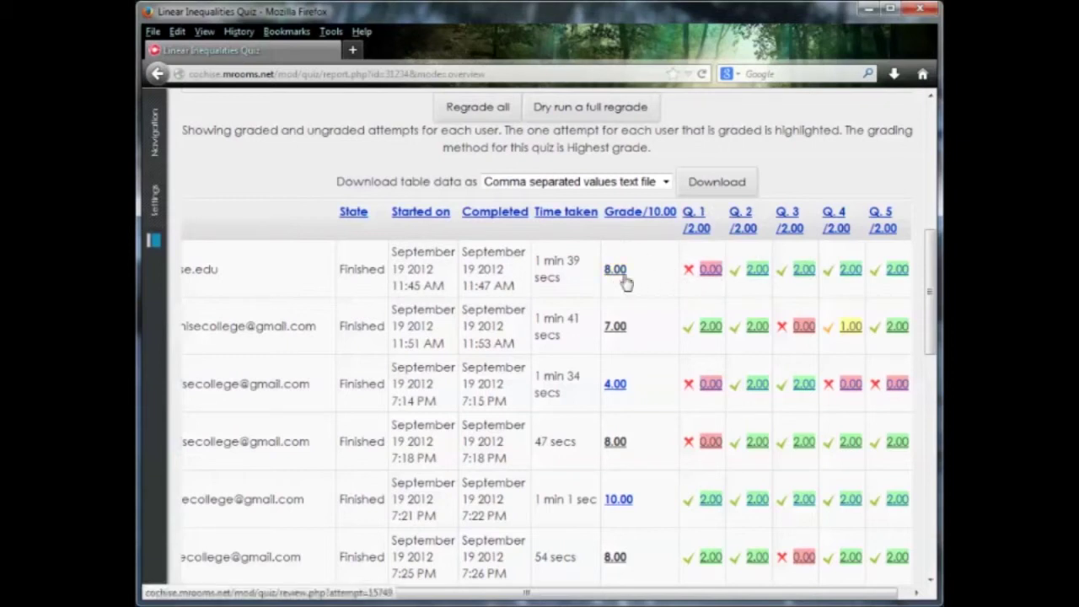
drag(928, 301, 931, 349)
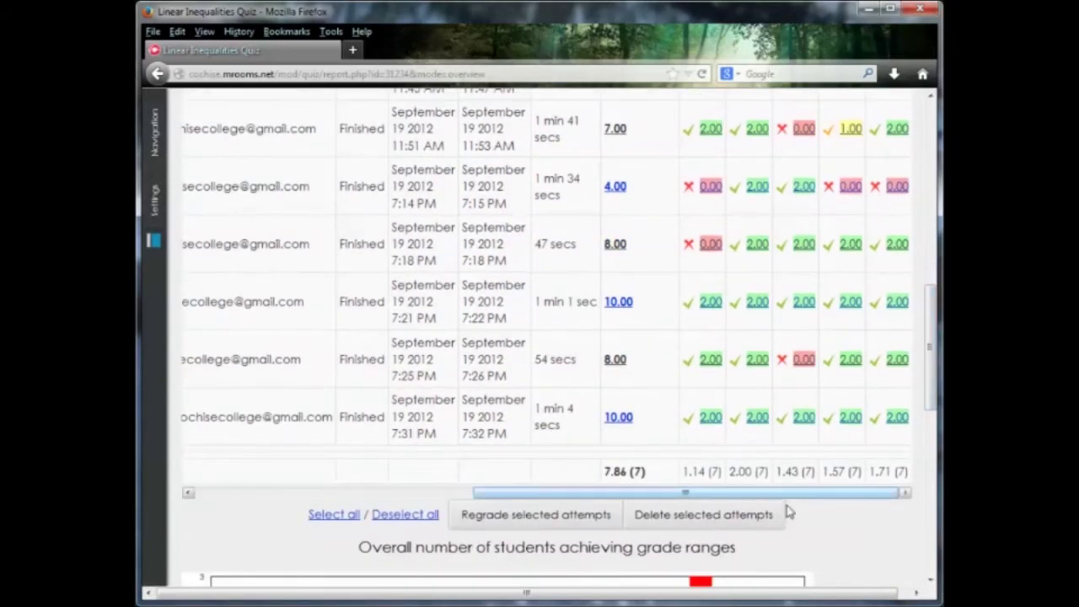
drag(787, 496, 433, 487)
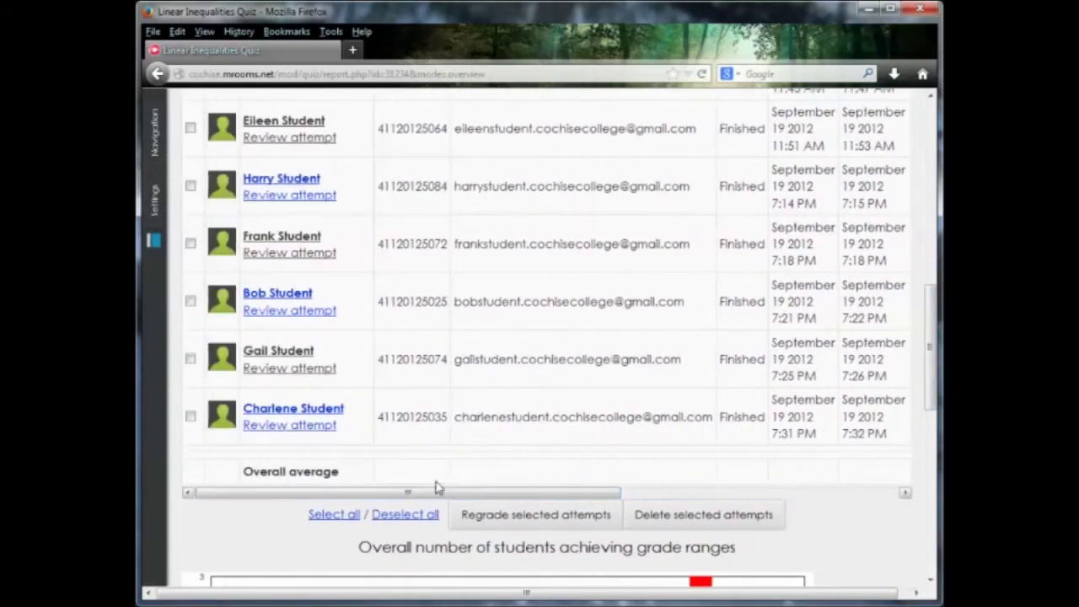
scroll(305, 278, up, 4)
On the first student's attempt, override Question 1's mark from 0.00 to 1, making the attempt 10.00/10.
click(301, 262)
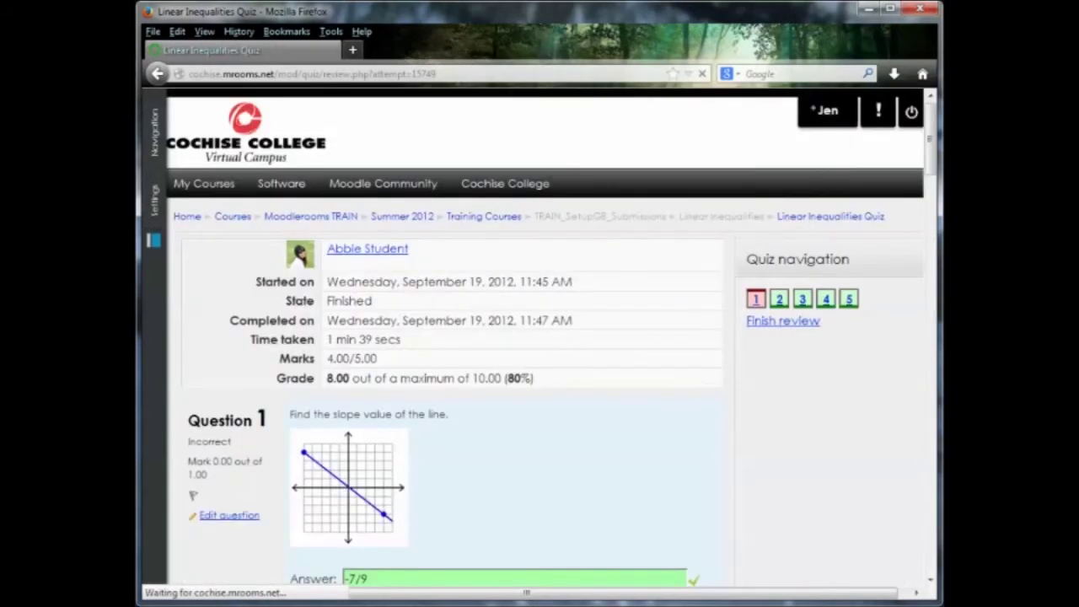
scroll(691, 410, down, 3)
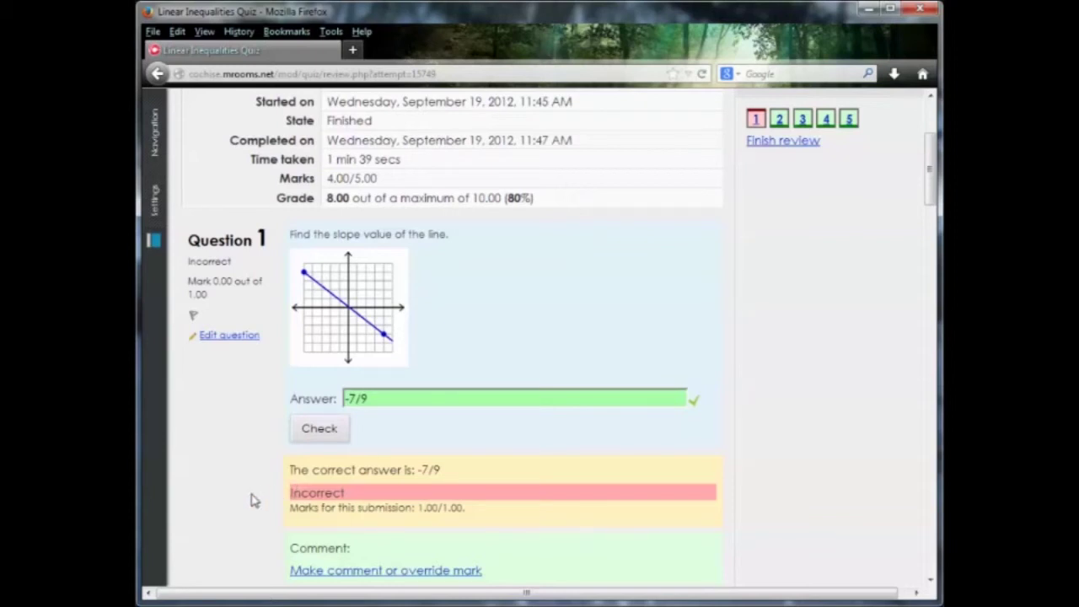
scroll(250, 501, down, 2)
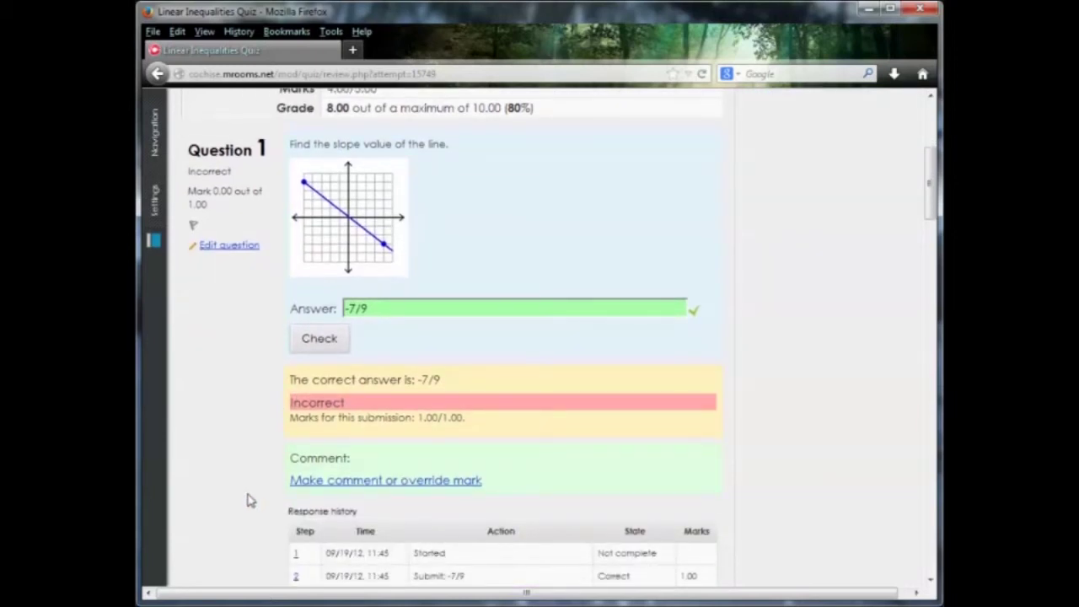
click(324, 487)
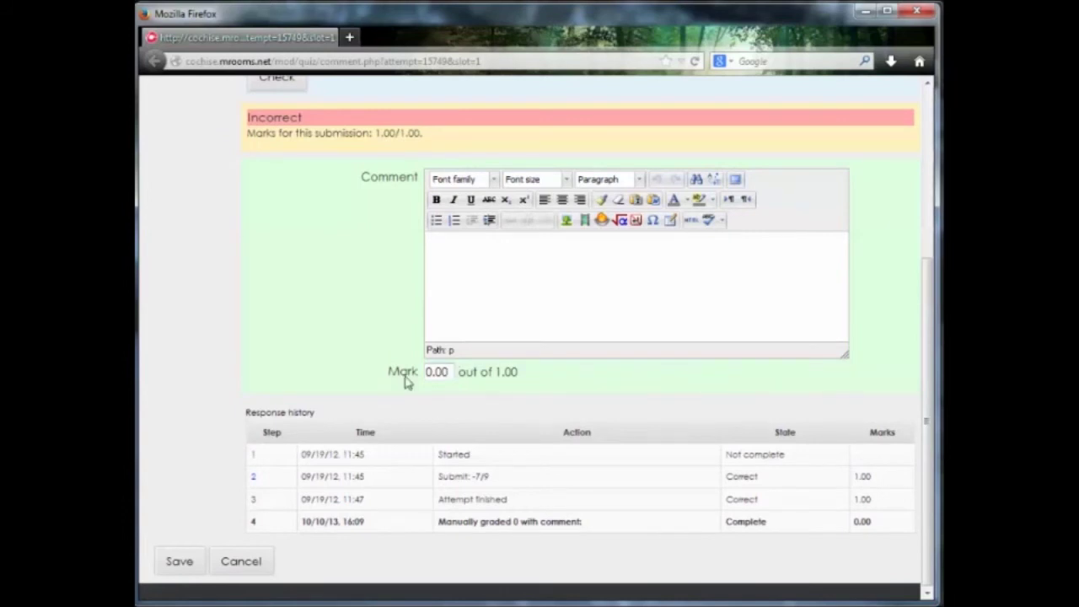
double_click(438, 374)
text(1)
click(179, 565)
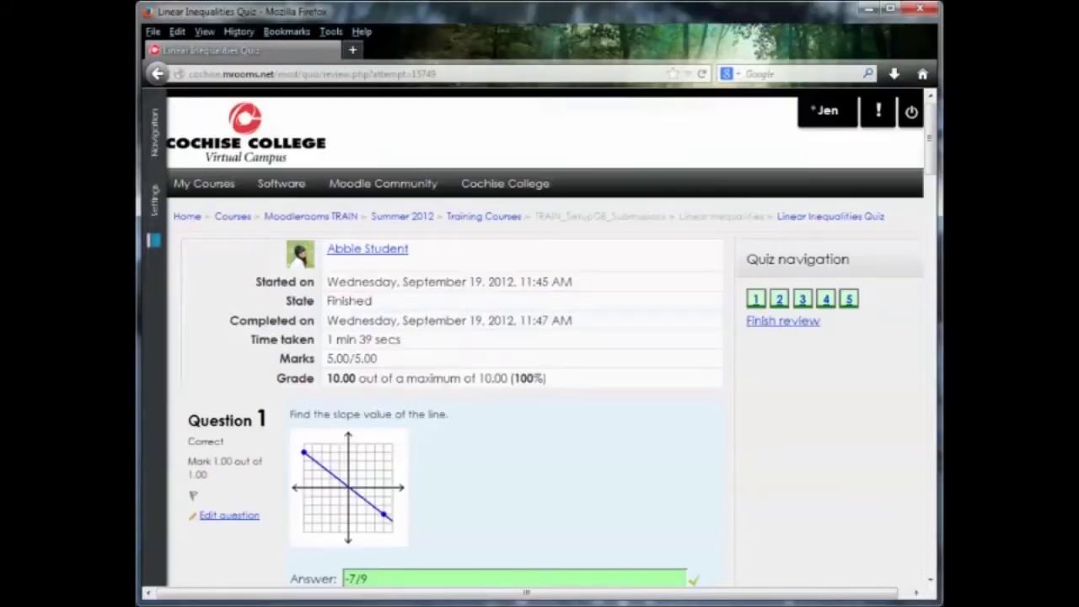
scroll(733, 434, down, 3)
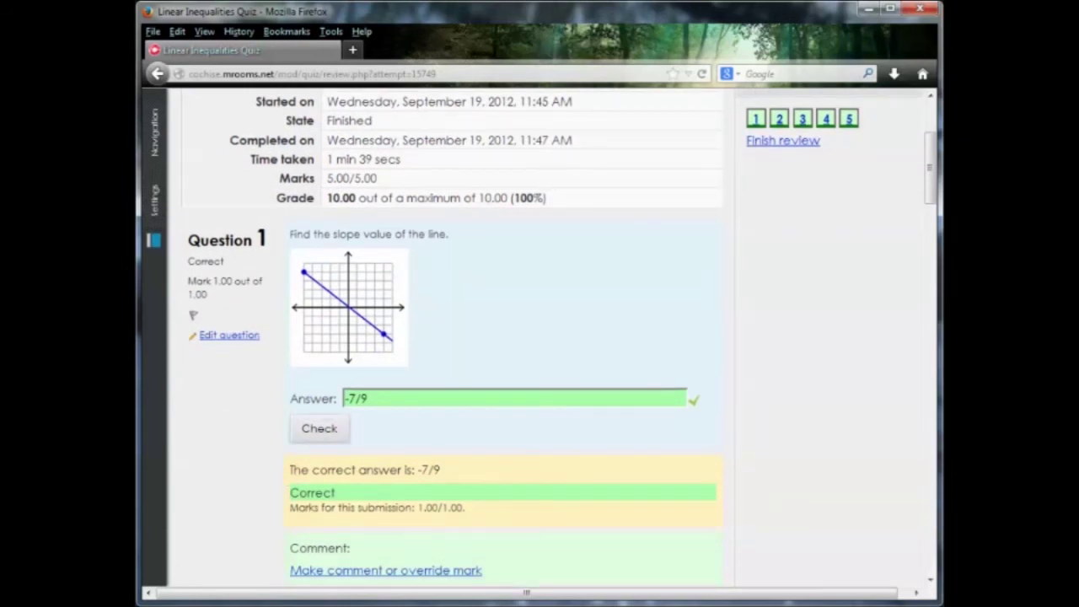
Regrade all quiz attempts and confirm the first attempt shows 10.00 with an 8.14 overall average.
click(784, 143)
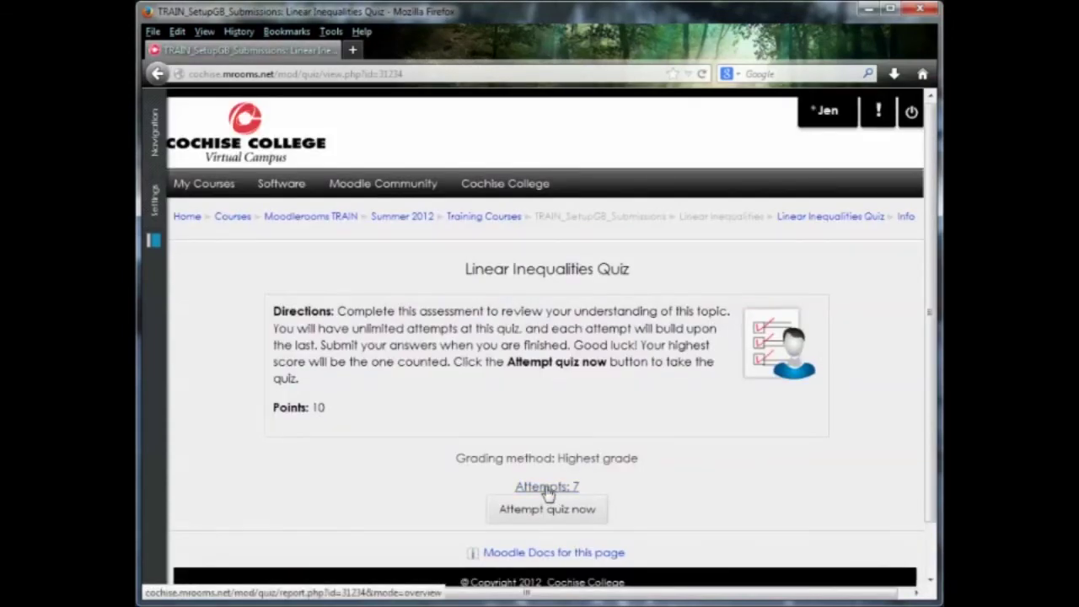
click(547, 487)
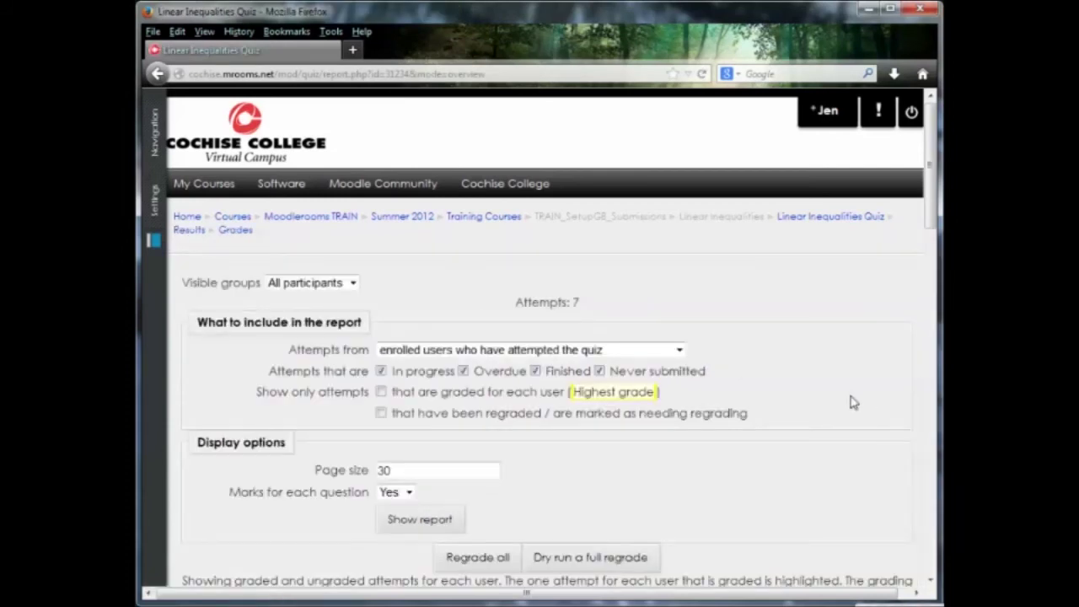
scroll(851, 403, down, 3)
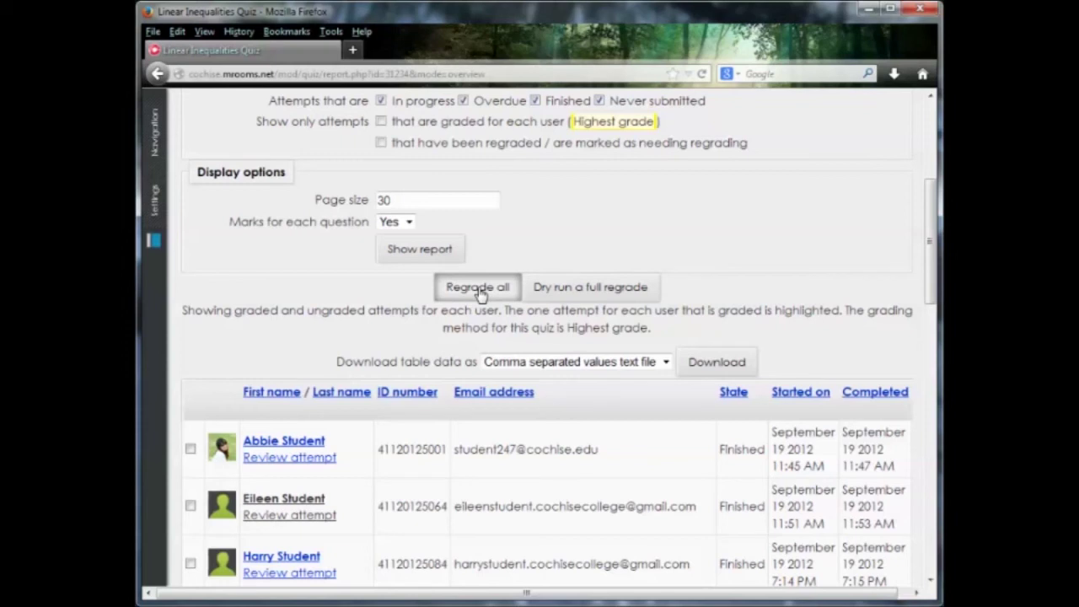
click(477, 287)
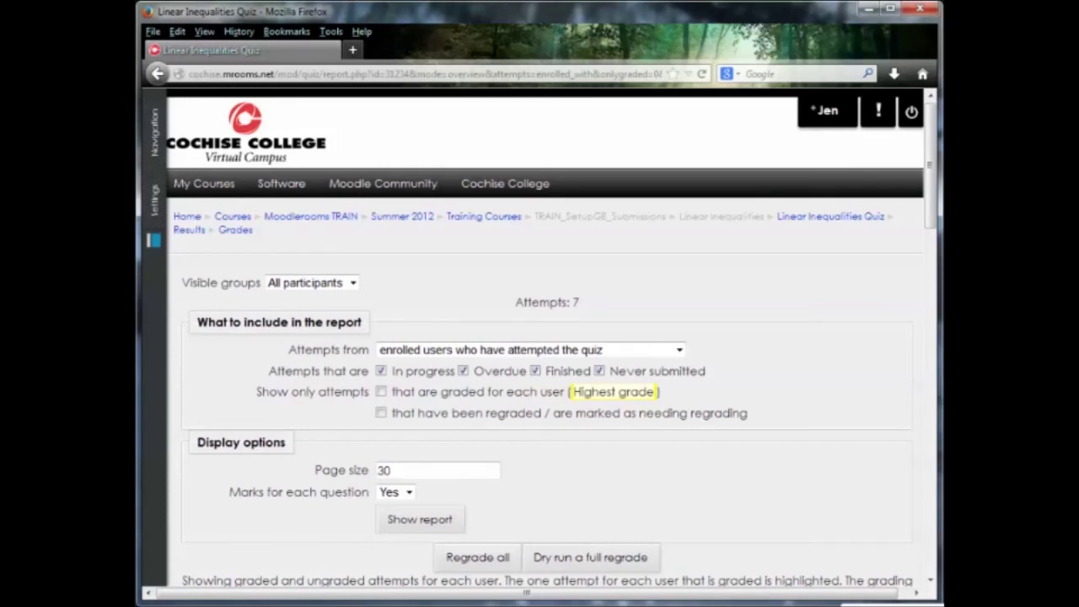
scroll(817, 387, down, 6)
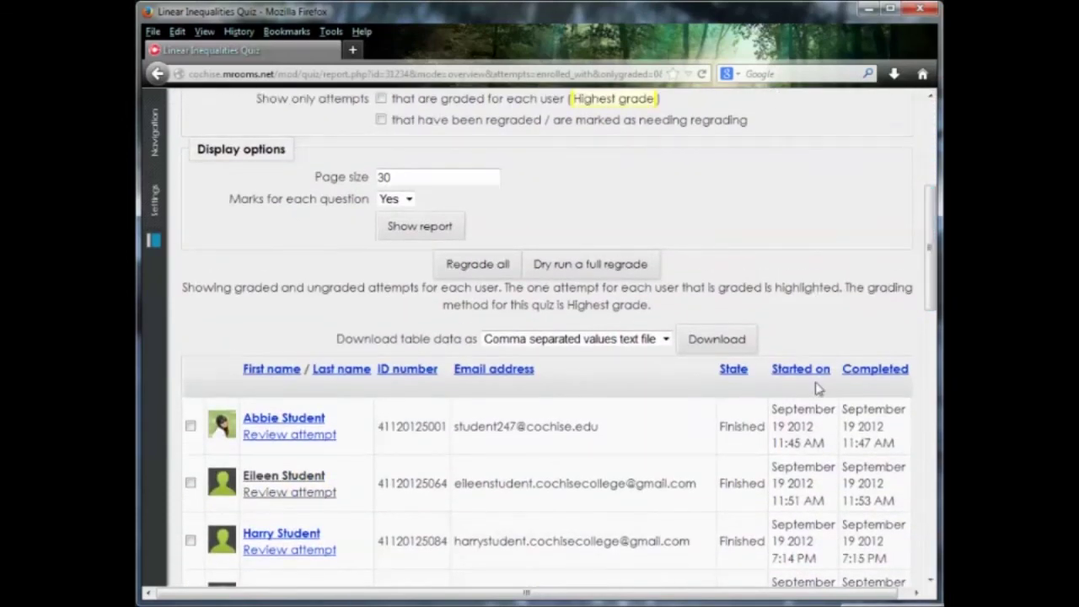
scroll(789, 333, down, 7)
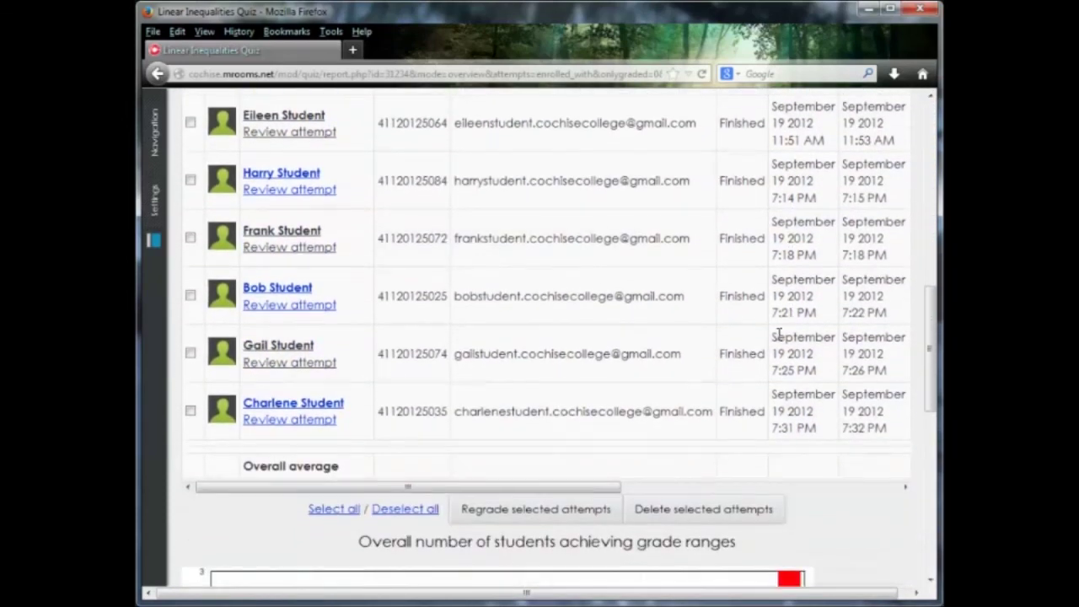
drag(590, 487, 876, 497)
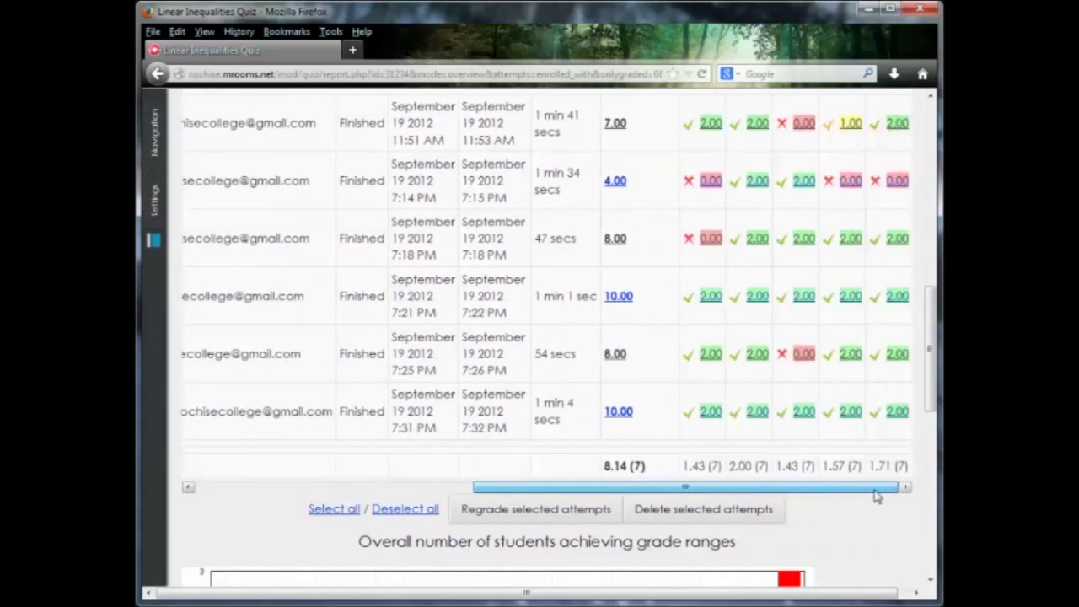
scroll(843, 472, up, 5)
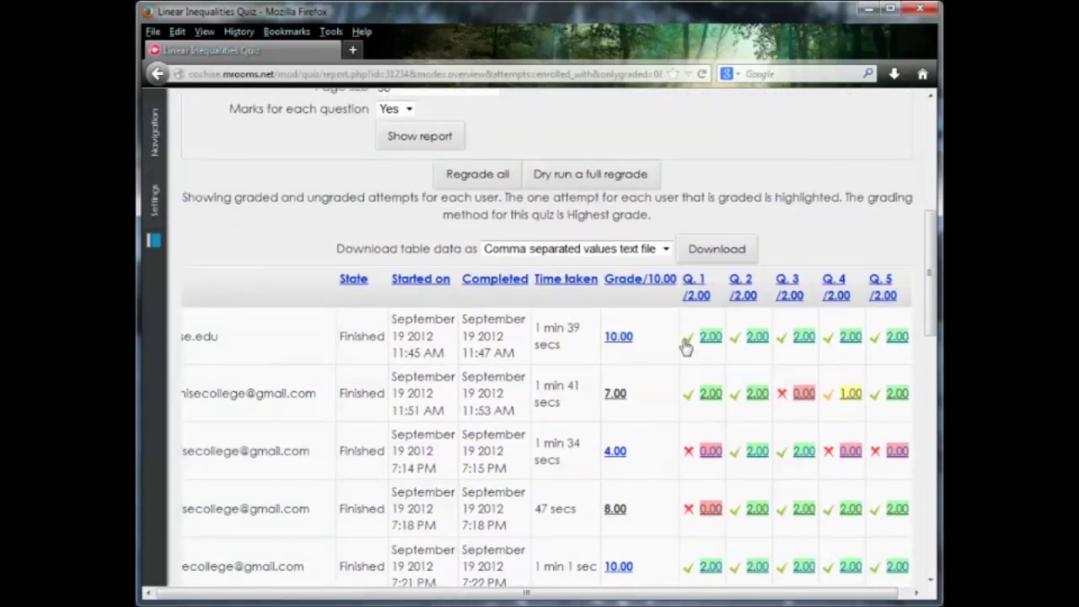